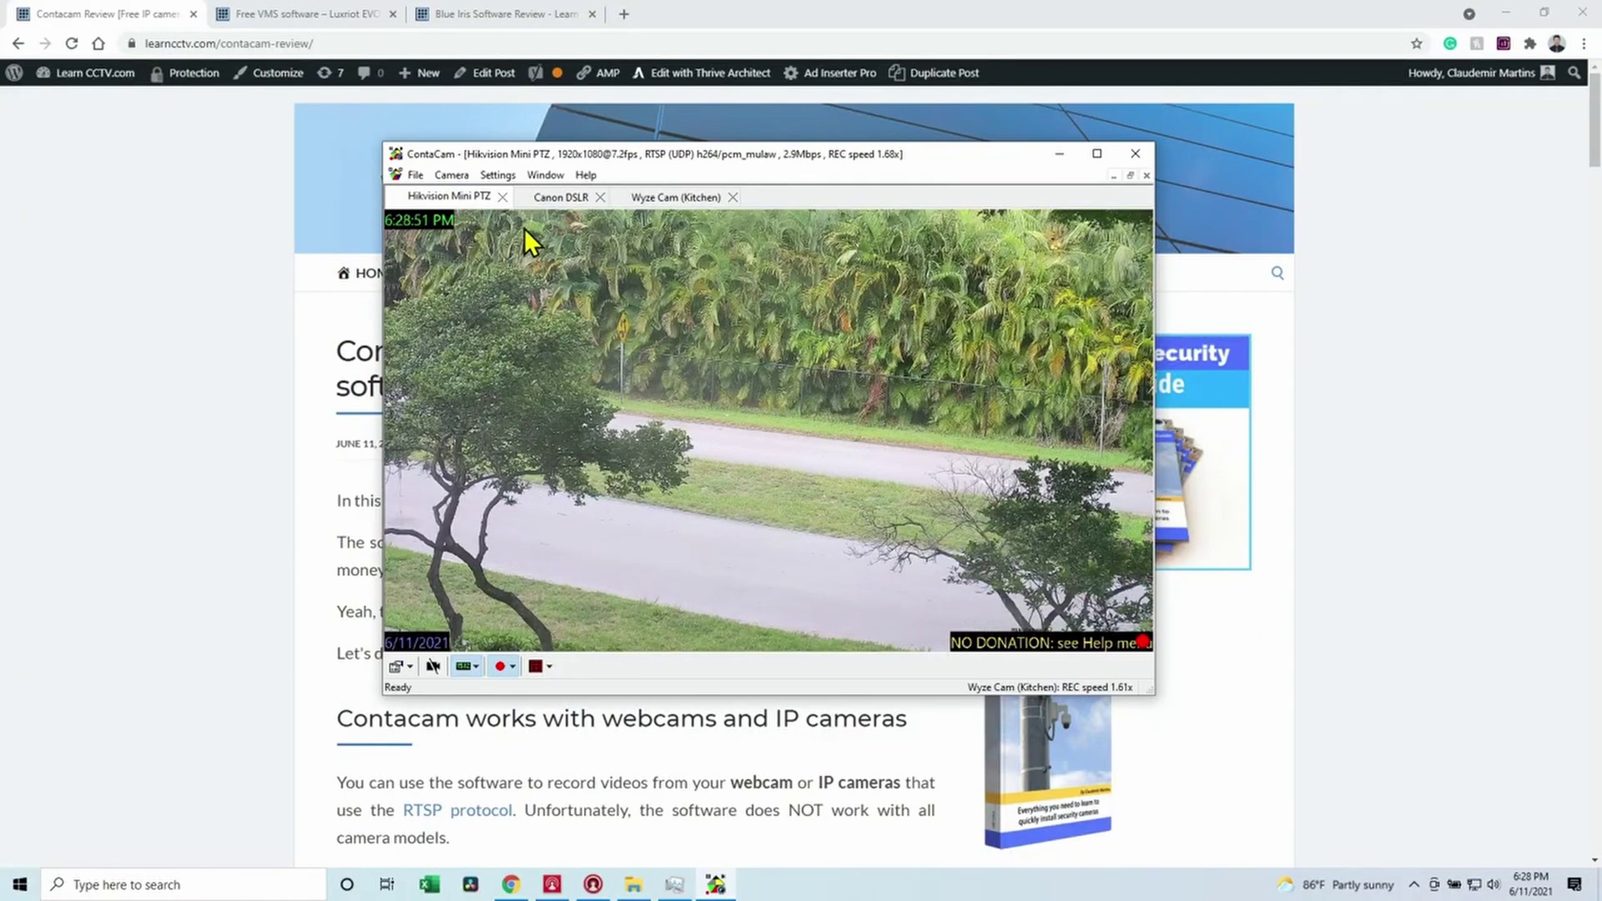
- View the Canon DSLR feed, then switch to the Wyze Cam (Kitchen) 1920x1080 live feed
left_click(550, 206)
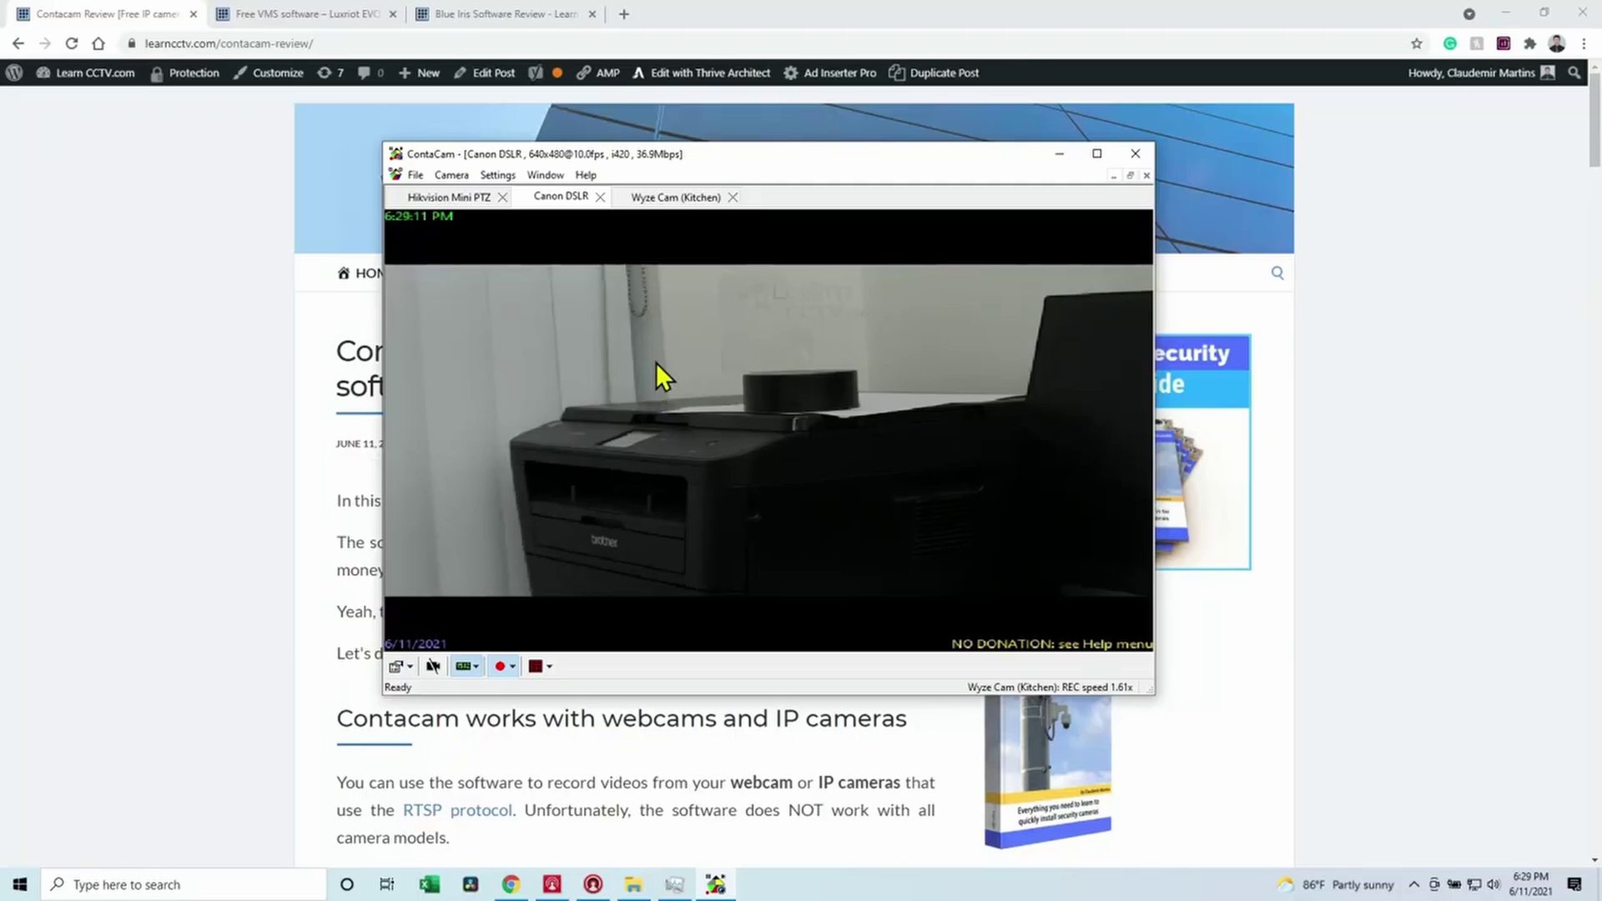
left_click(658, 195)
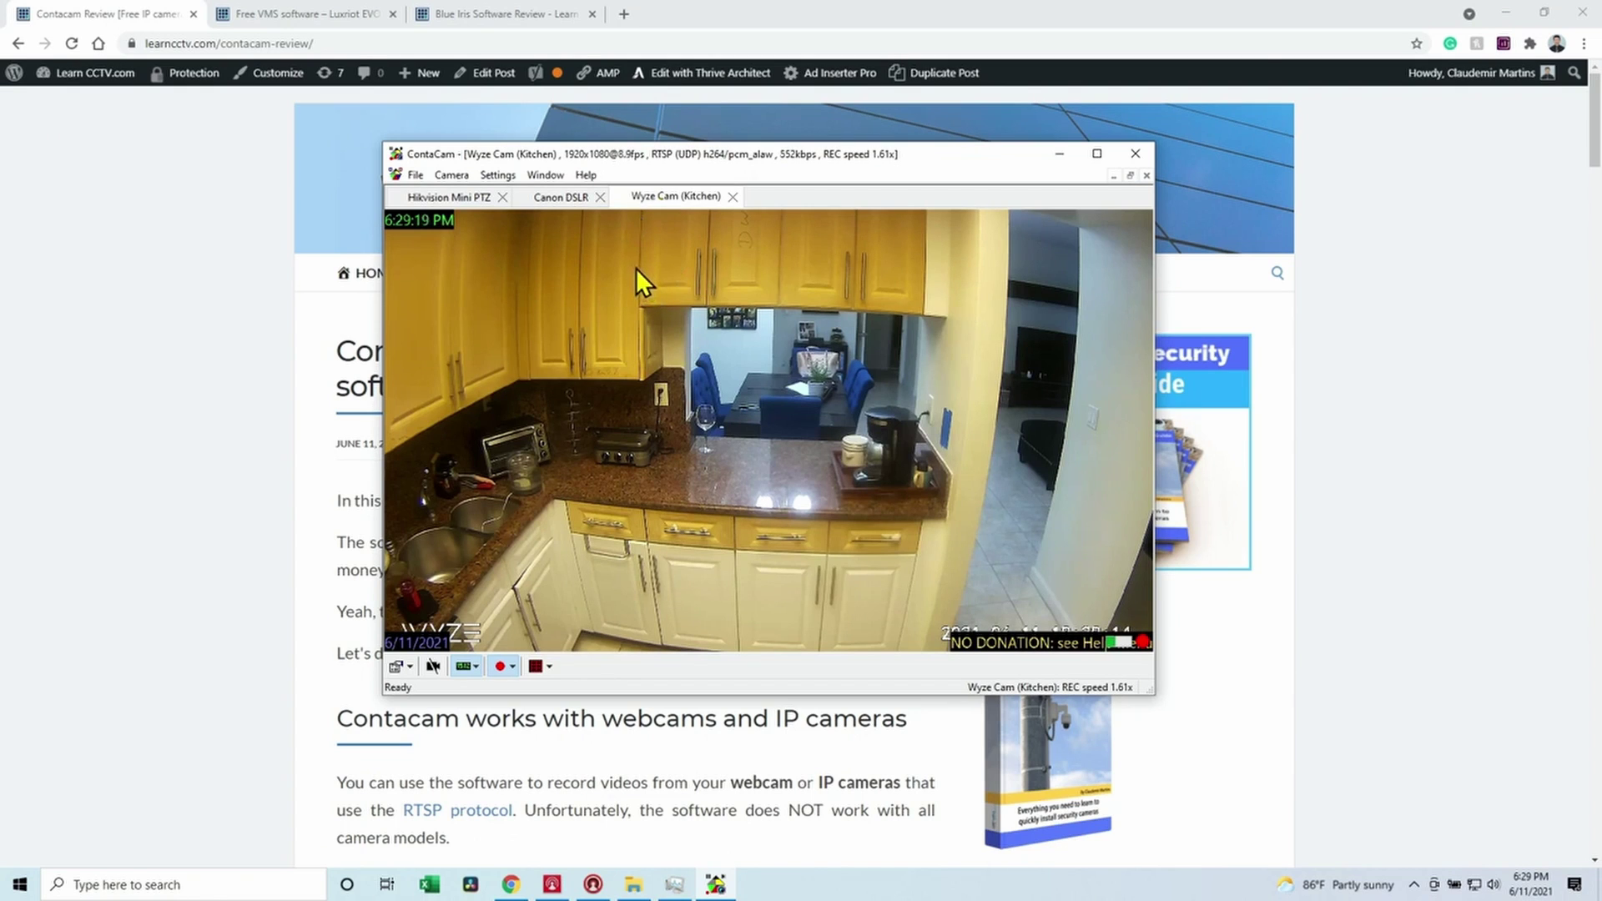
- Close the Wyze Cam (Kitchen) and Canon DSLR cameras, leaving Hikvision Mini PTZ, and open Task Manager
left_click(733, 197)
left_click(542, 200)
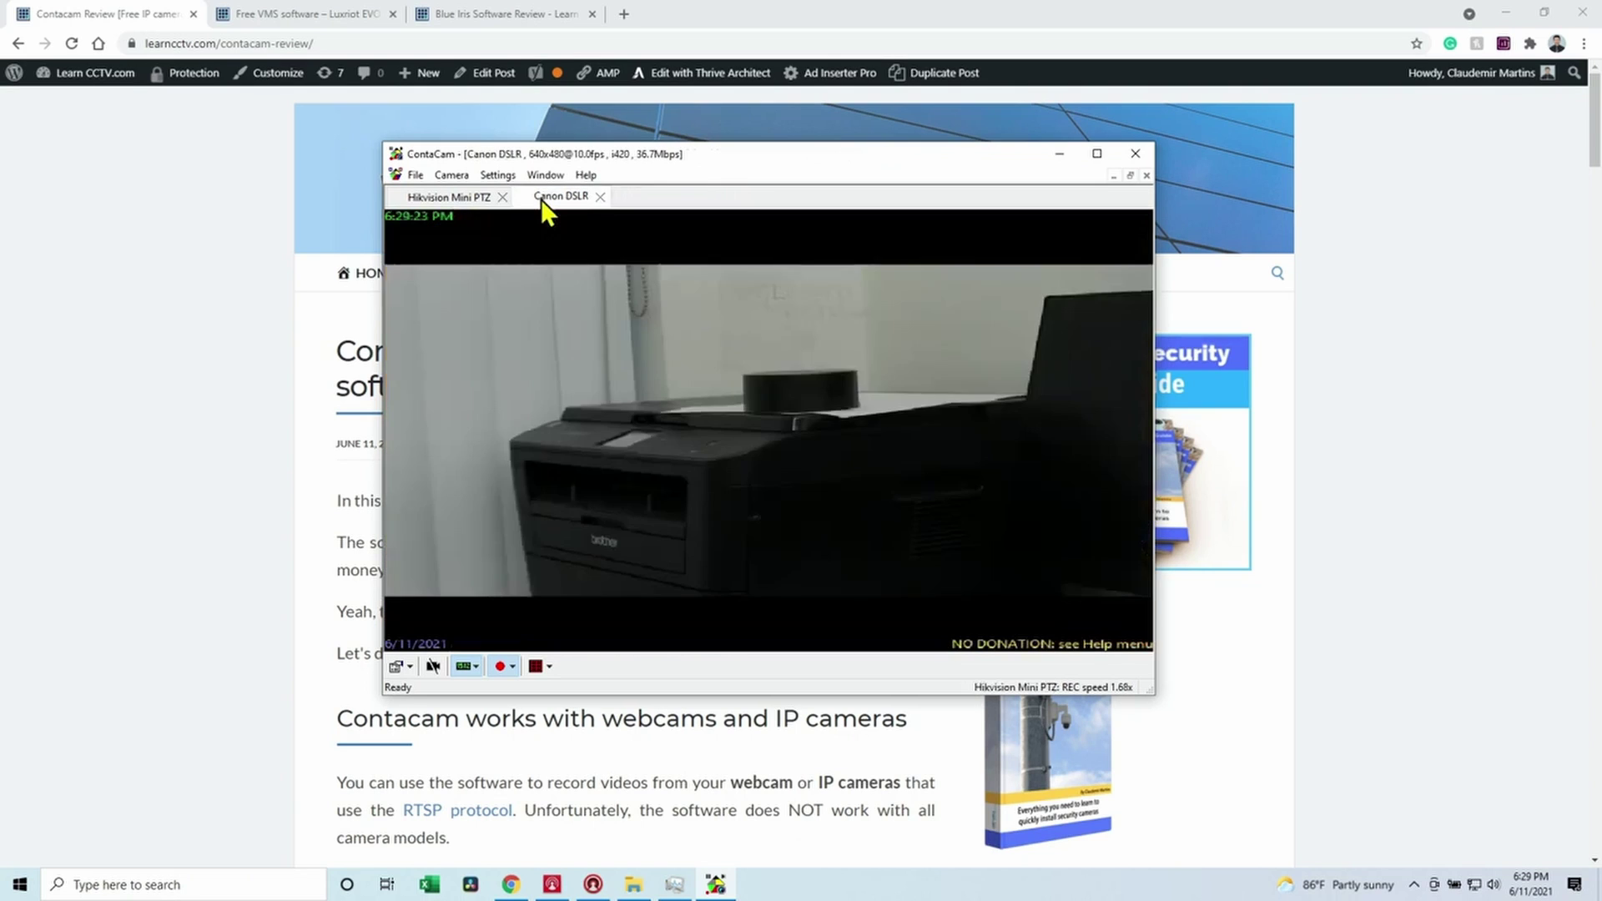
left_click(597, 199)
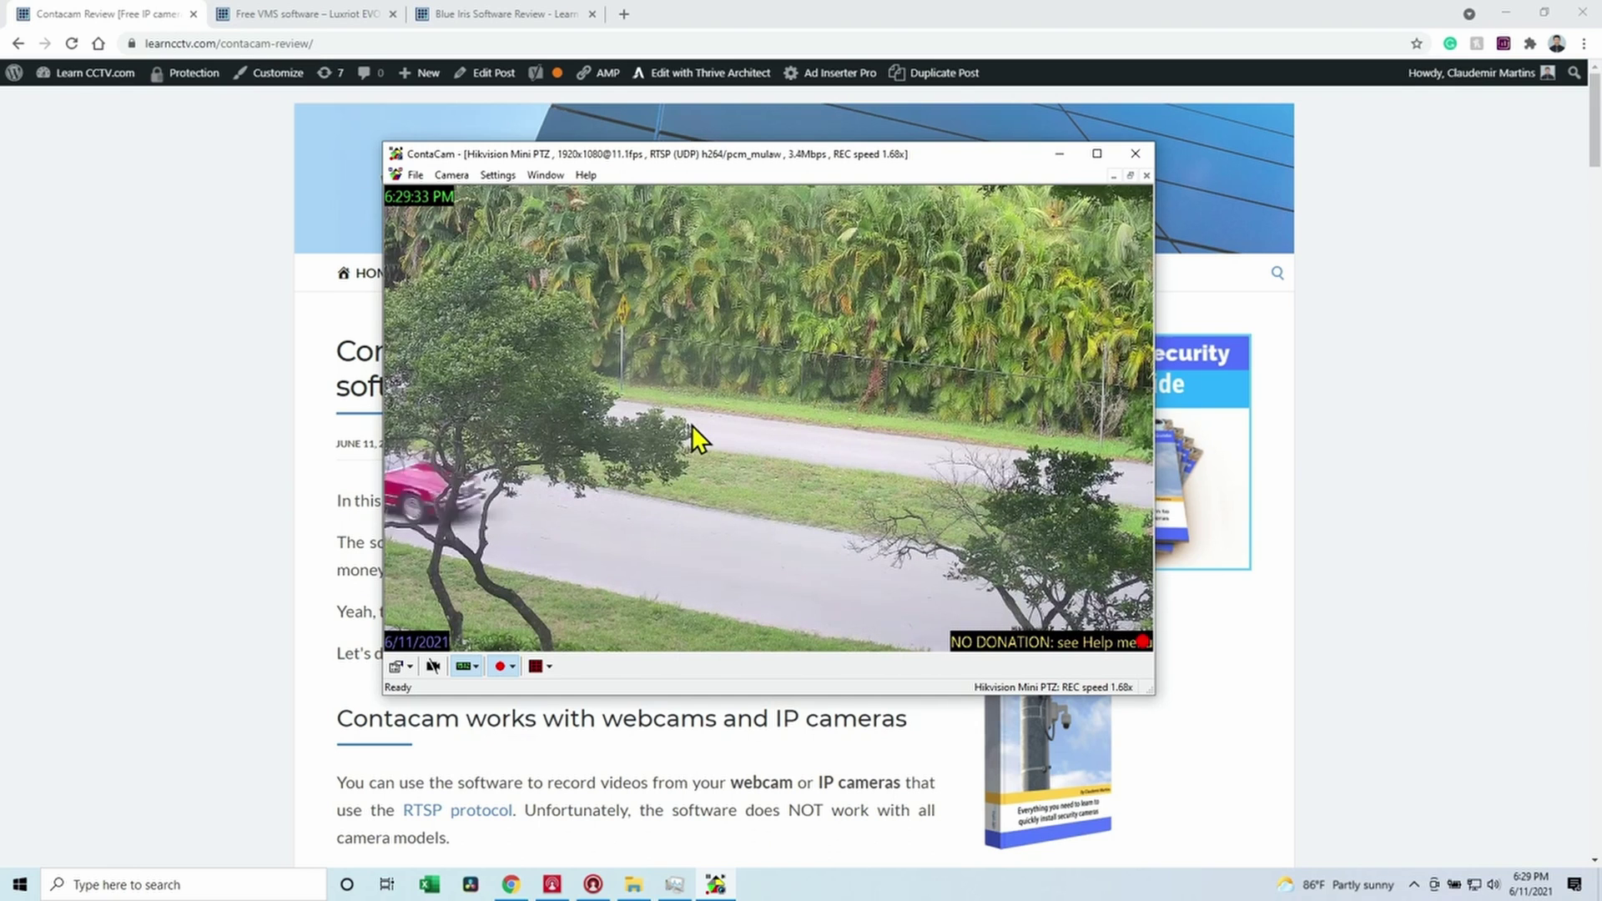
left_click(675, 883)
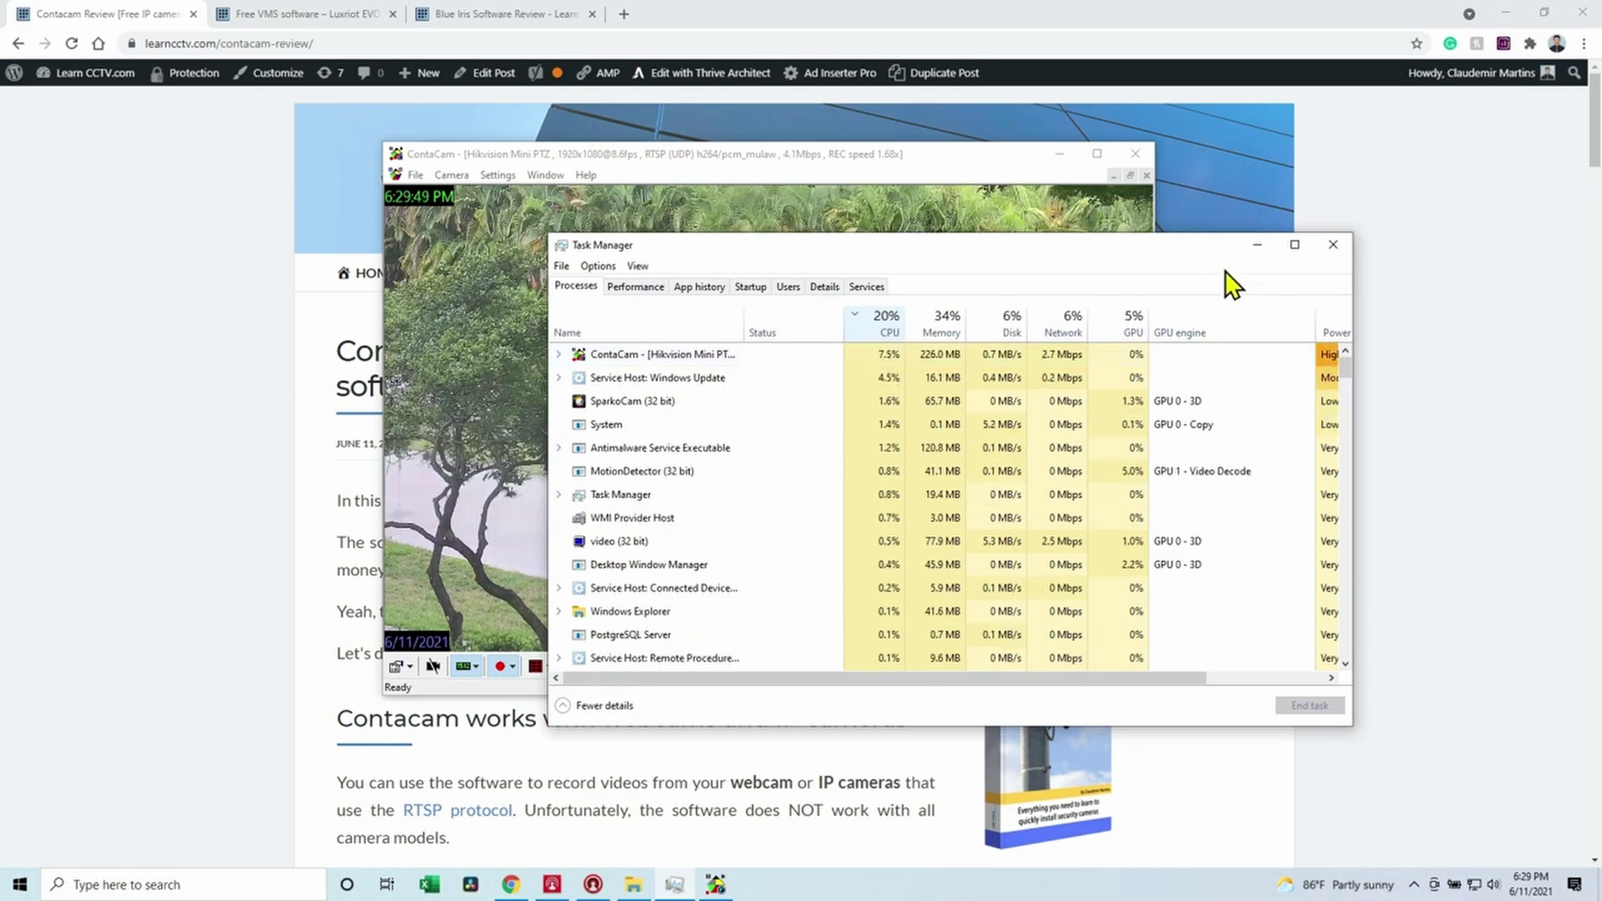
- Minimize Task Manager after checking ContaCam's 7.5% CPU and 226 MB memory use
left_click(1258, 244)
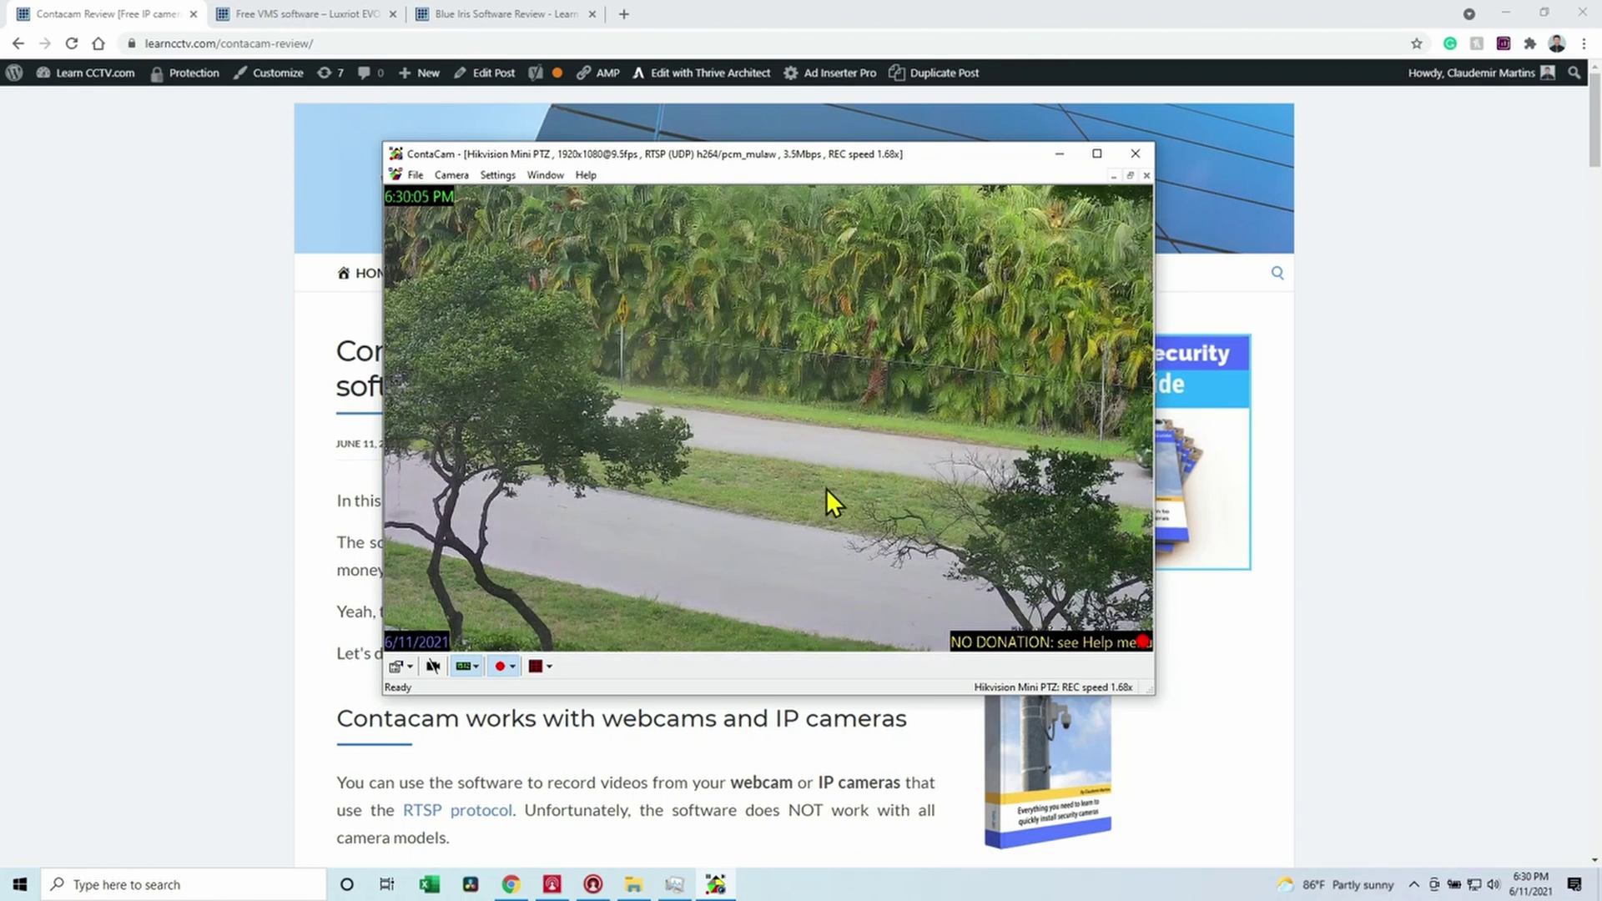
- Hide ContaCam, look over the Luxriot EVO and Blue Iris review tabs, and return to Contacam Review
left_click(1057, 153)
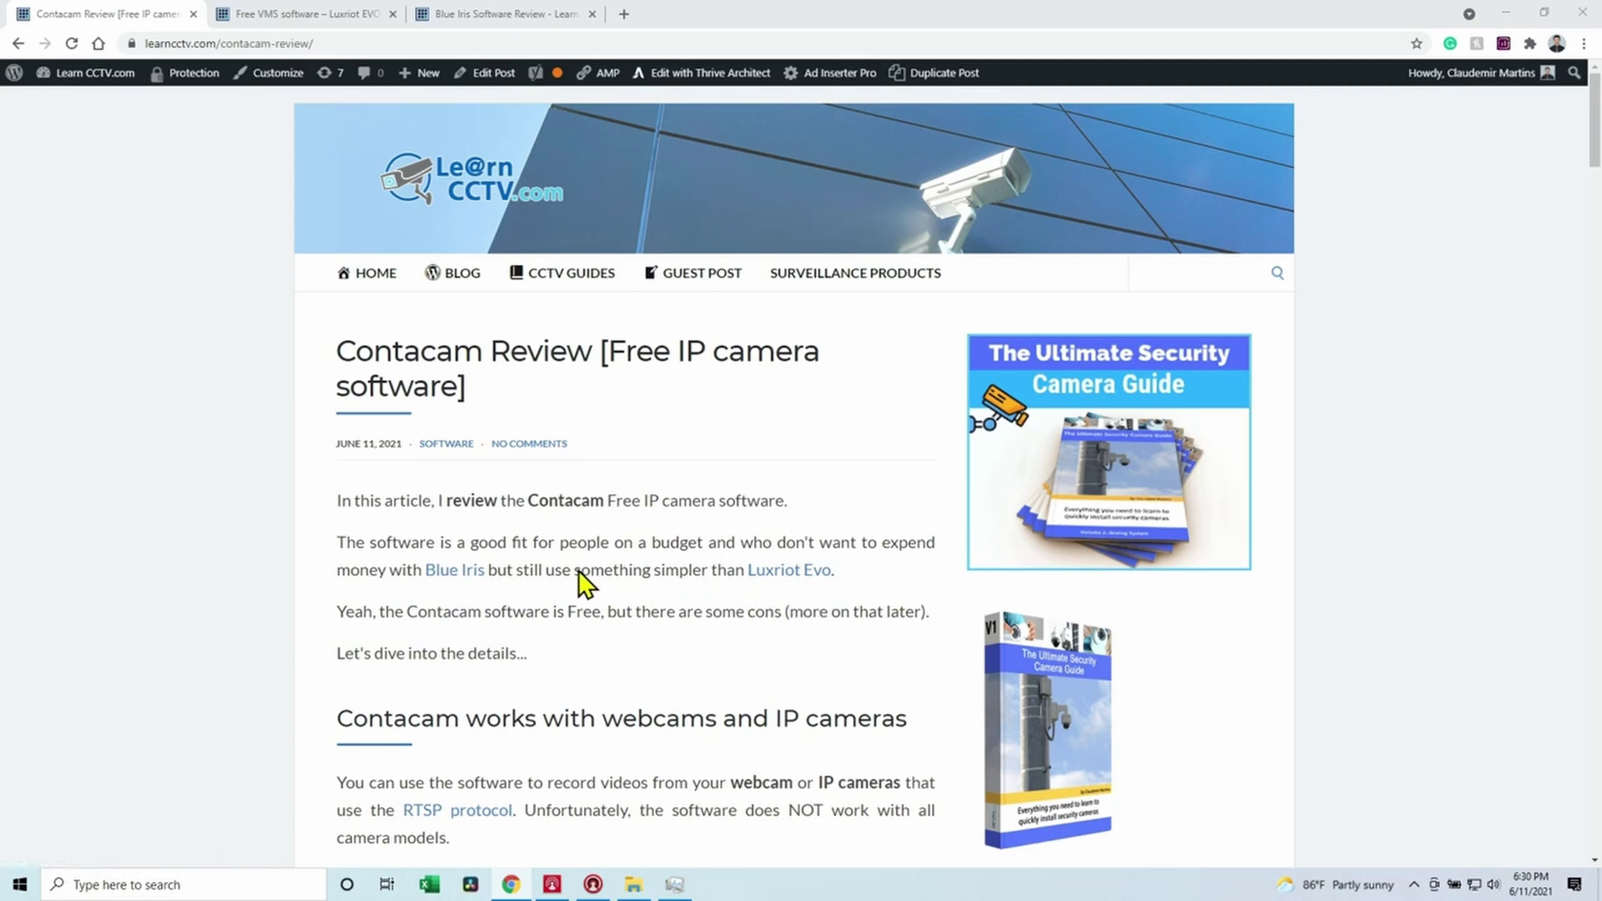
left_click(327, 11)
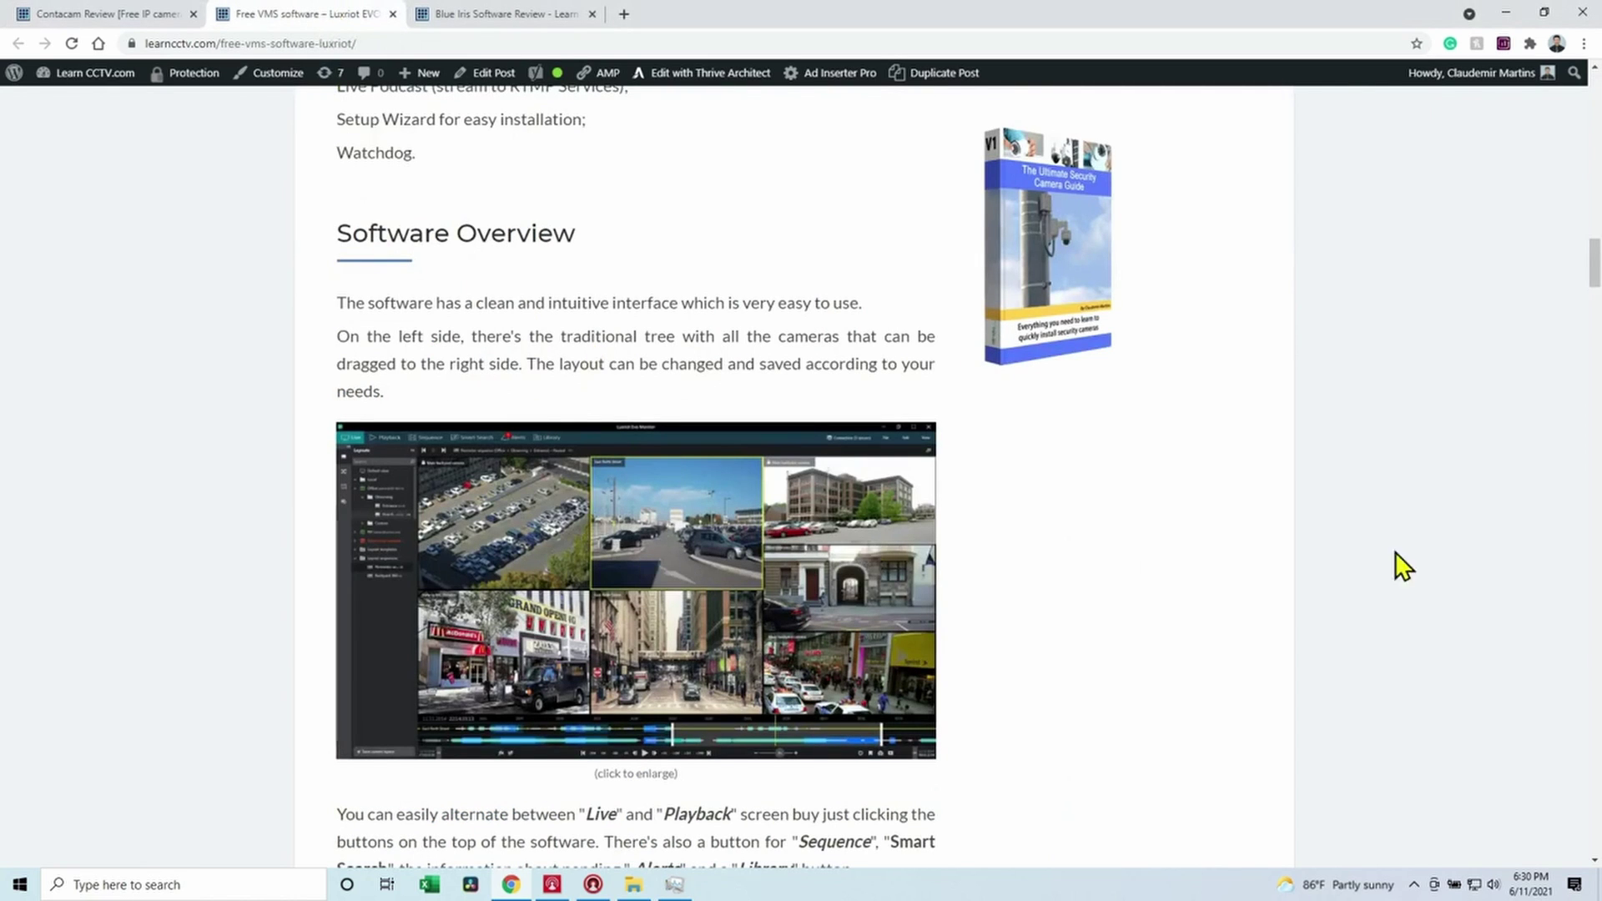
left_click_drag(1595, 263, 1592, 118)
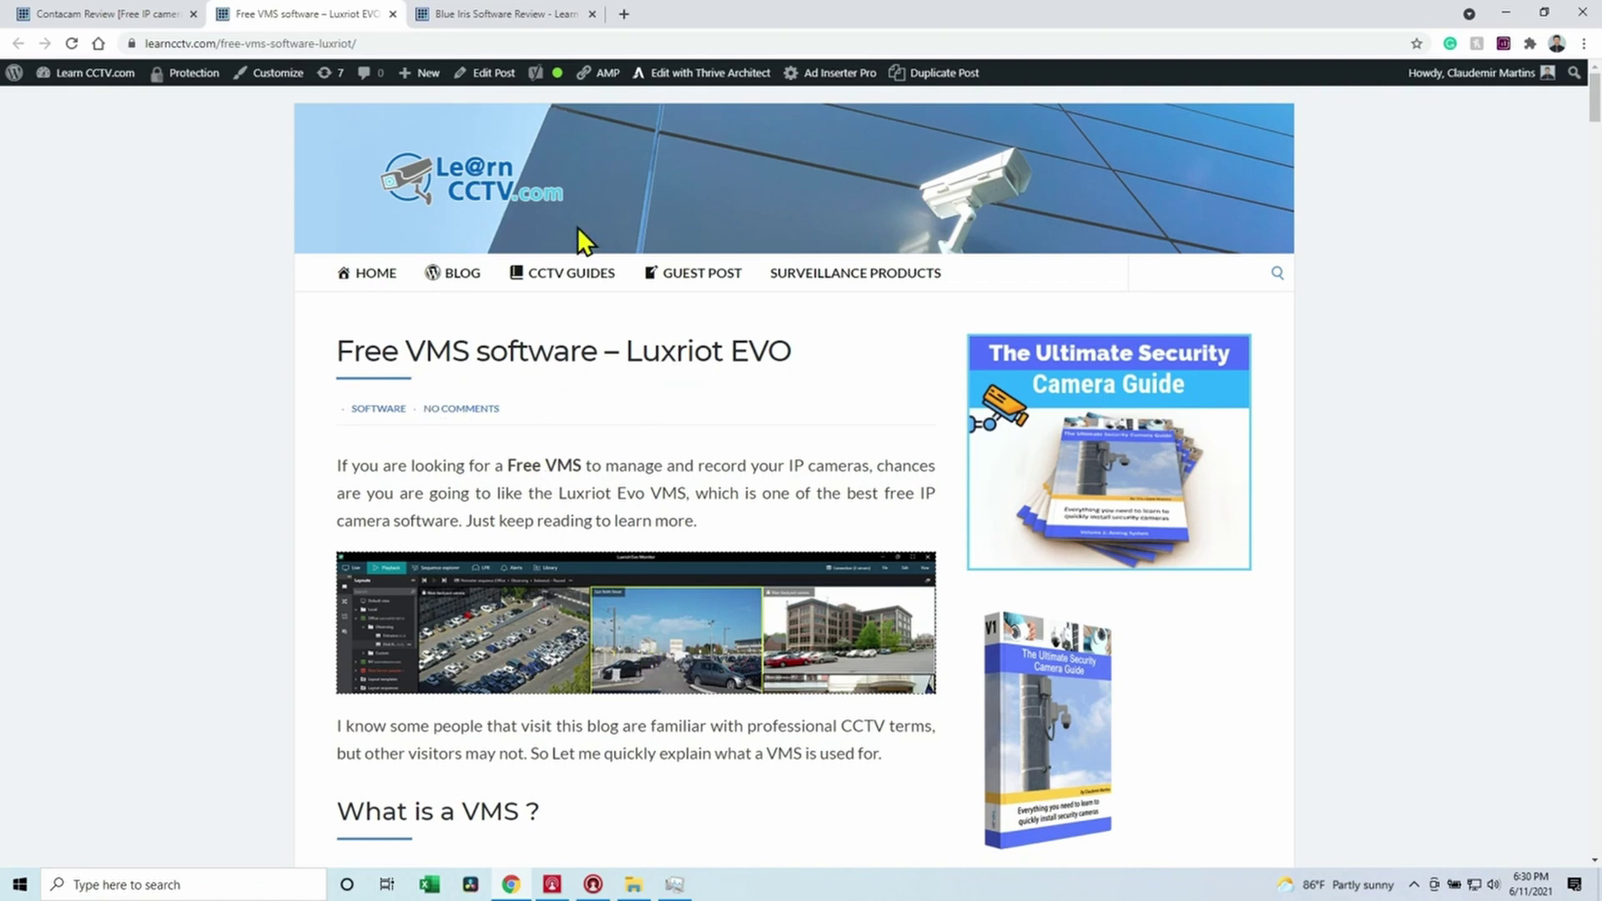
left_click(465, 11)
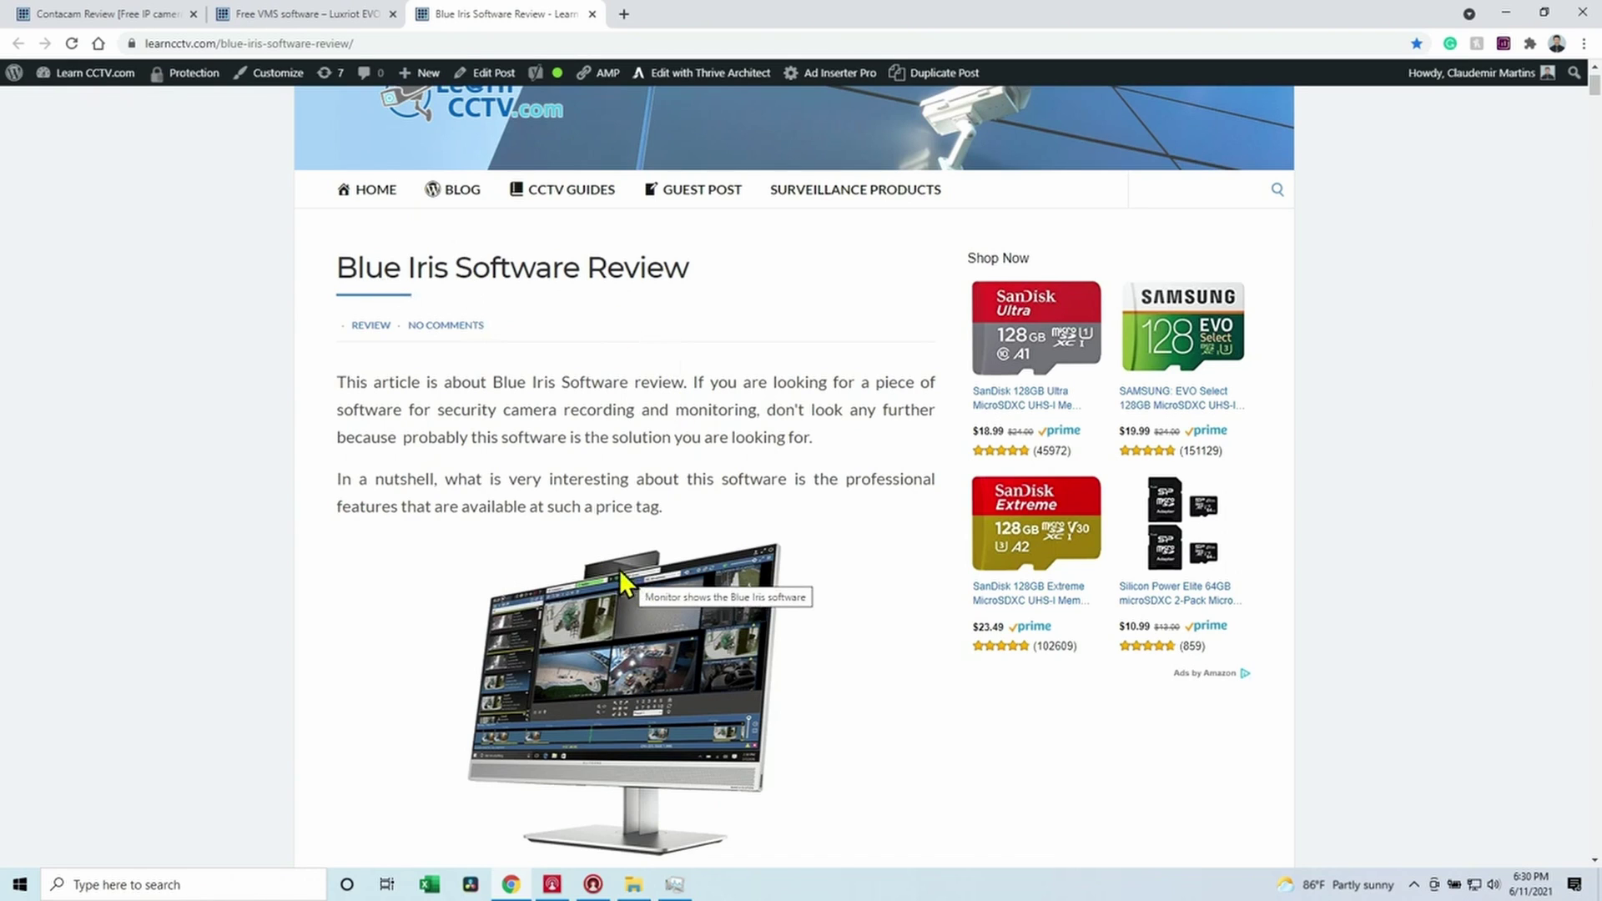
left_click(143, 15)
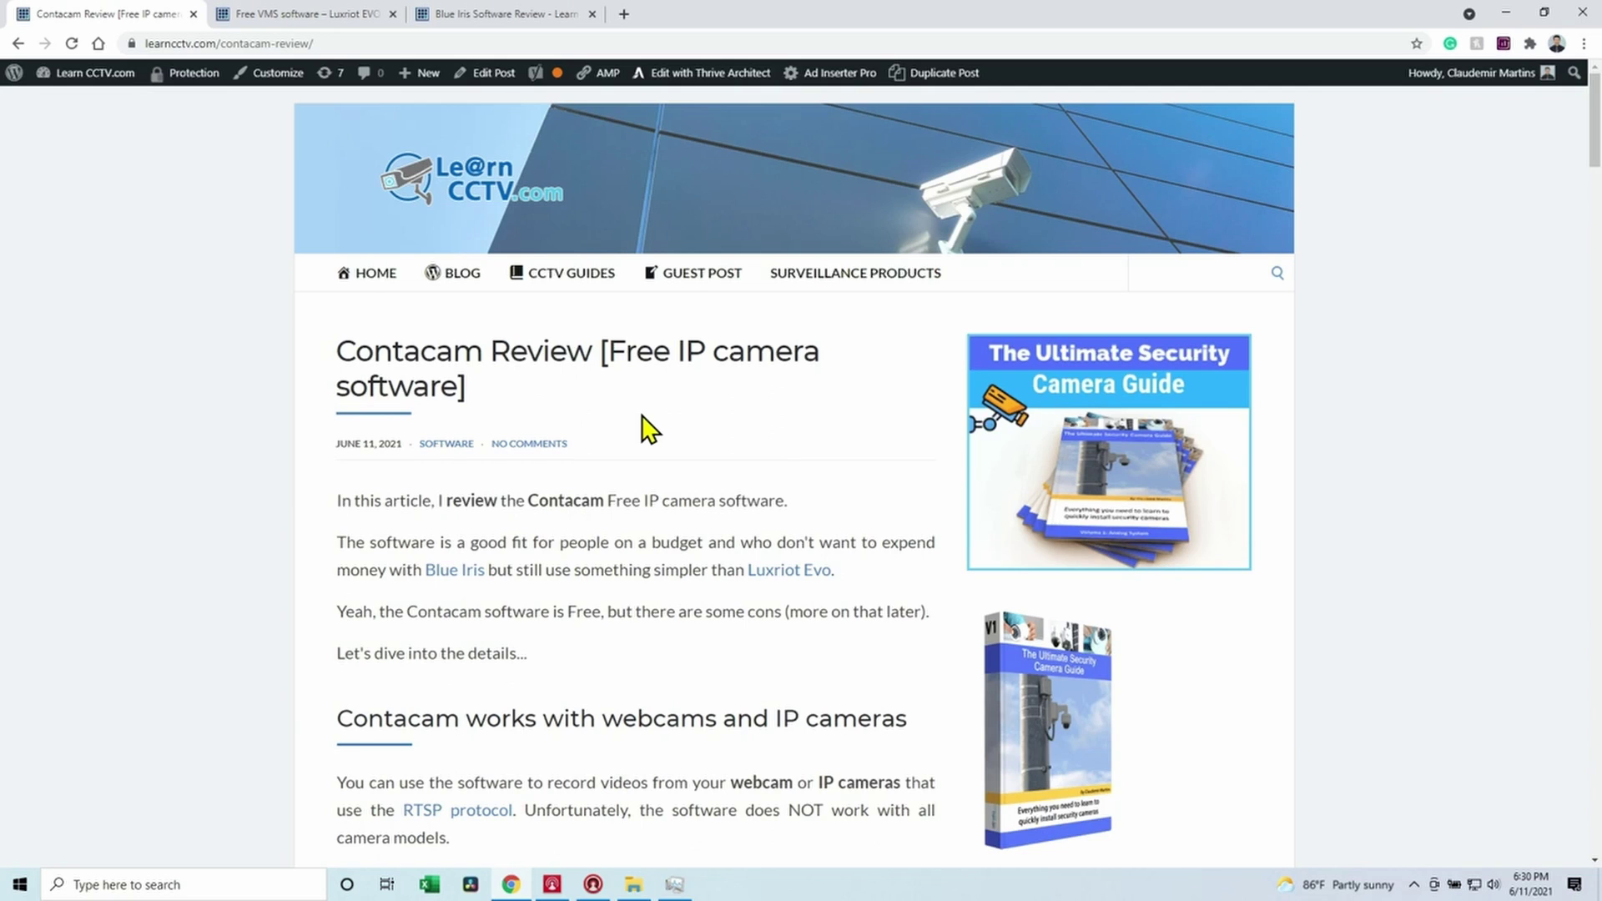
- Scroll the Contacam Review article past Donationware and compatible IP cameras to the Wyze Cam kitchen example
scroll(644, 418, "down", 6)
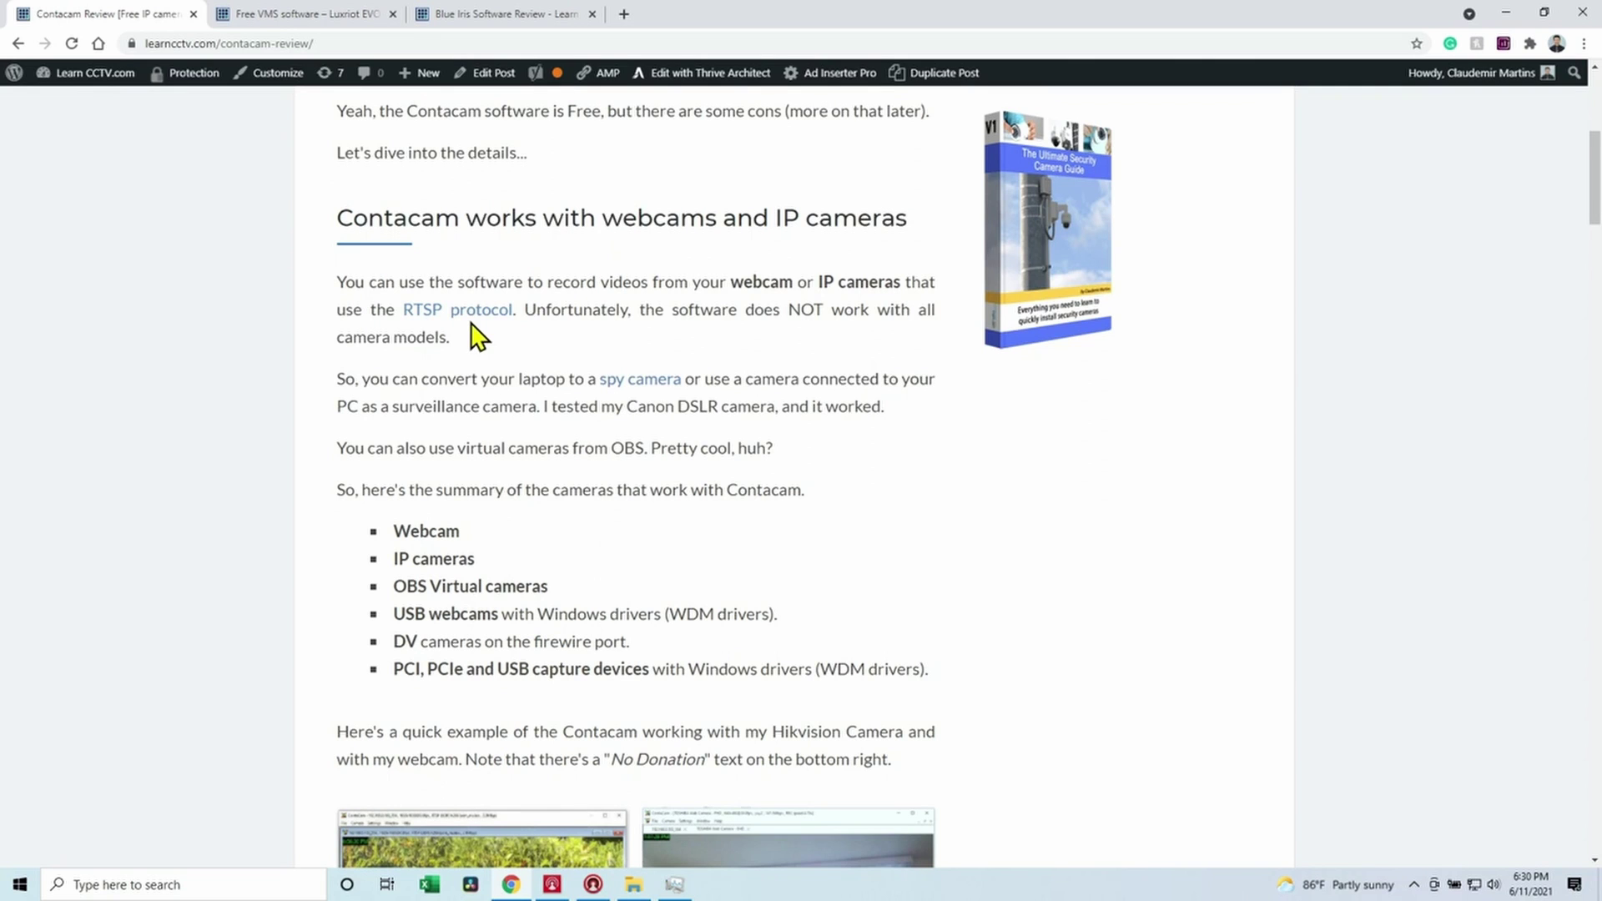
scroll(478, 333, "down", 2)
scroll(436, 357, "down", 1)
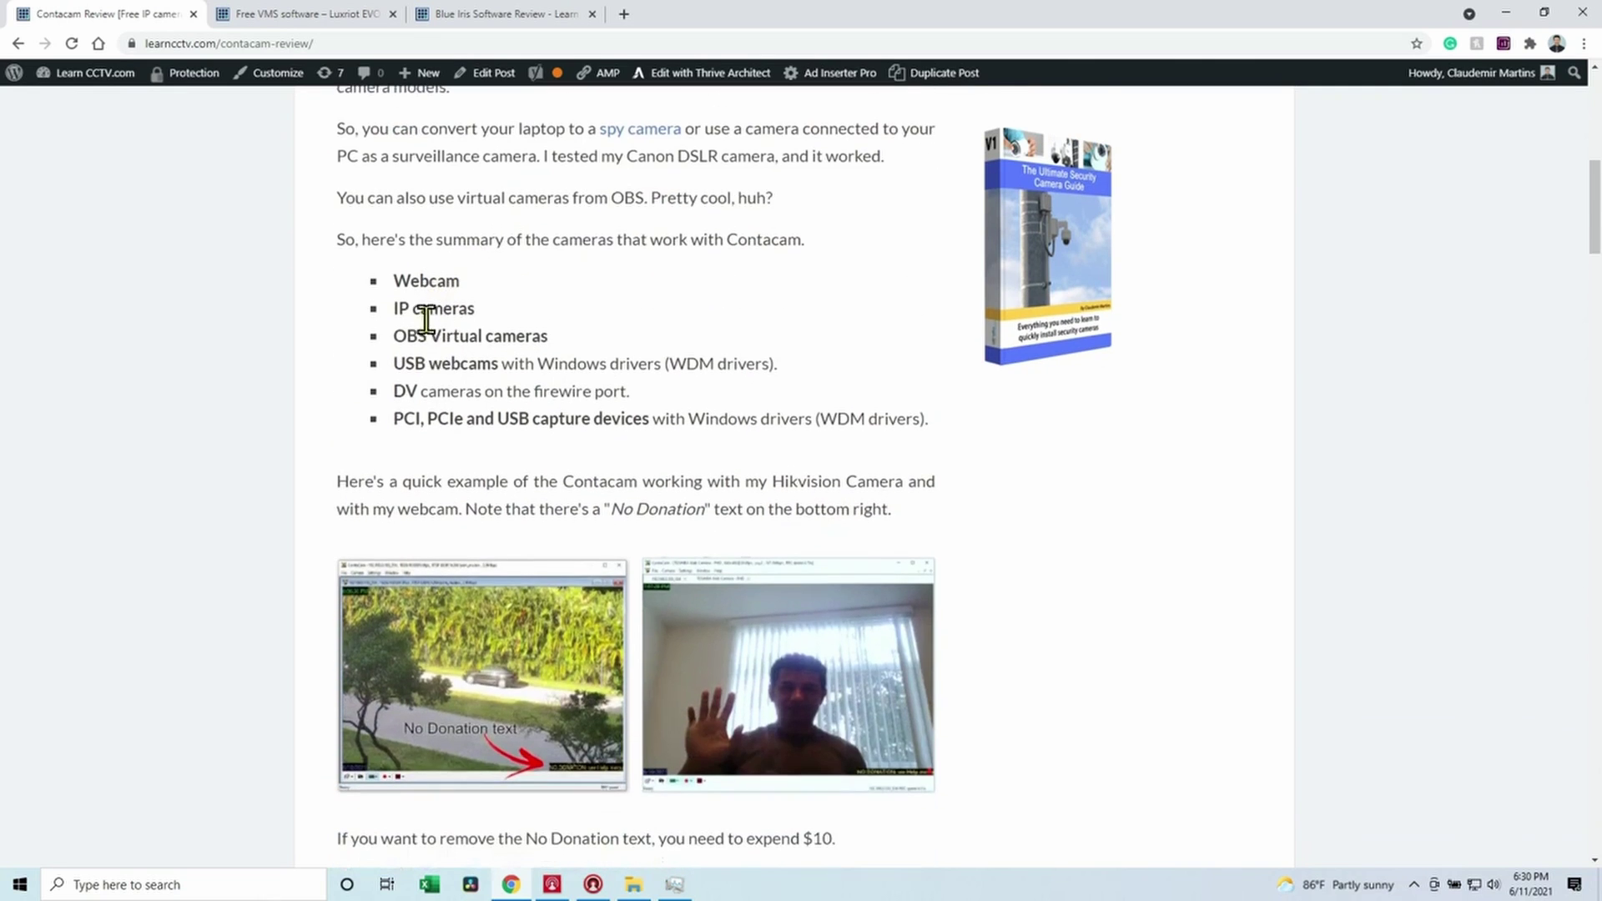
scroll(562, 392, "down", 3)
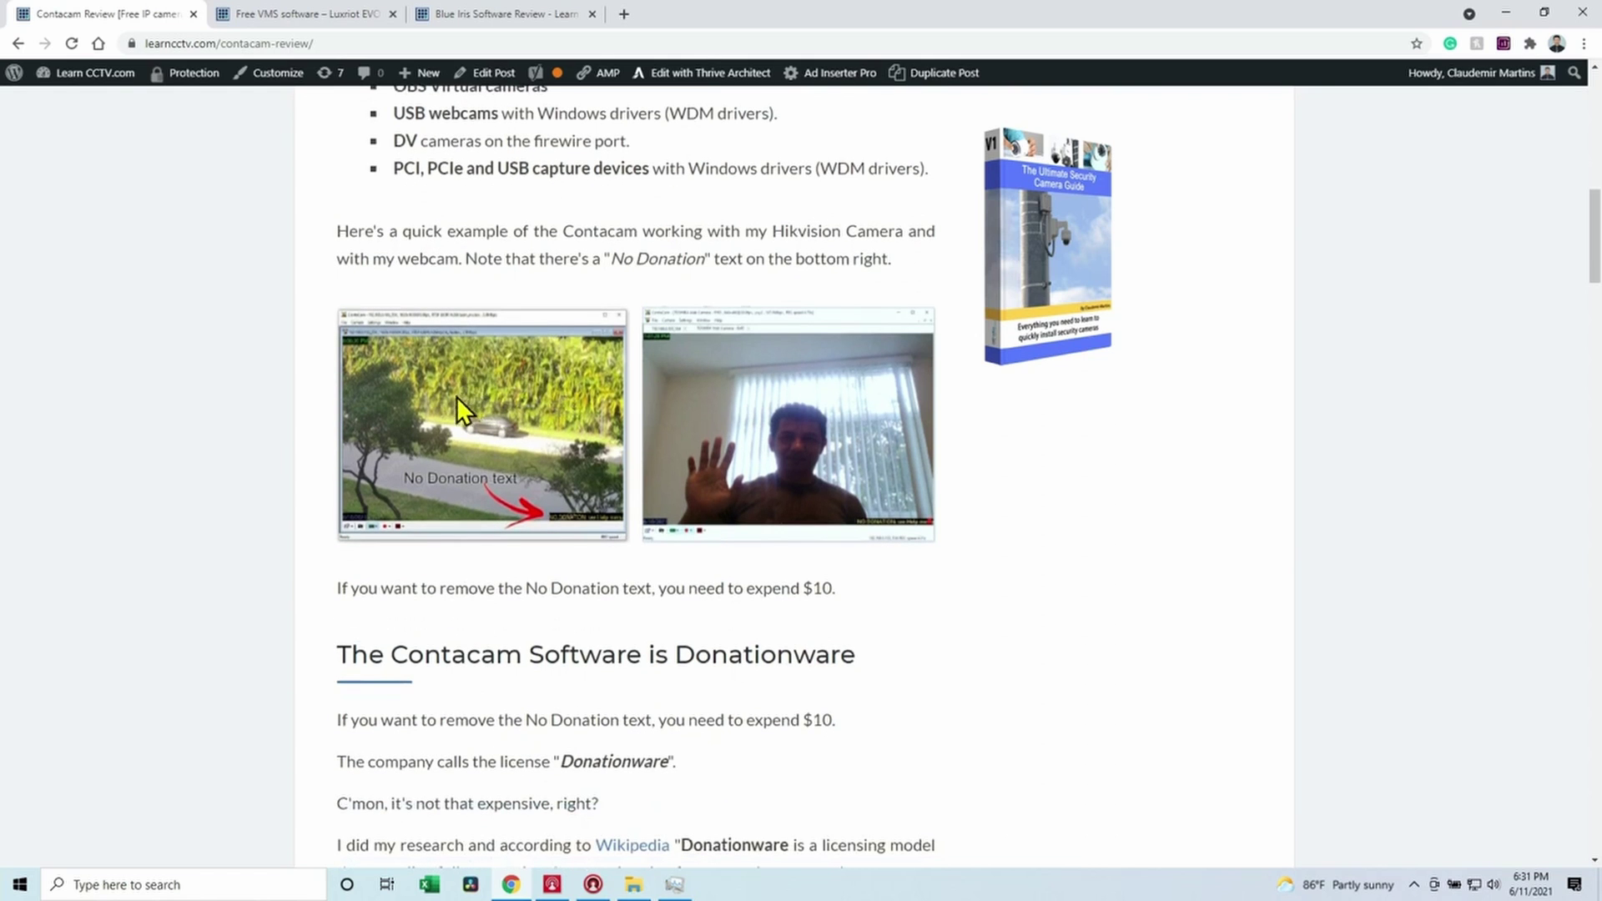
scroll(760, 407, "down", 6)
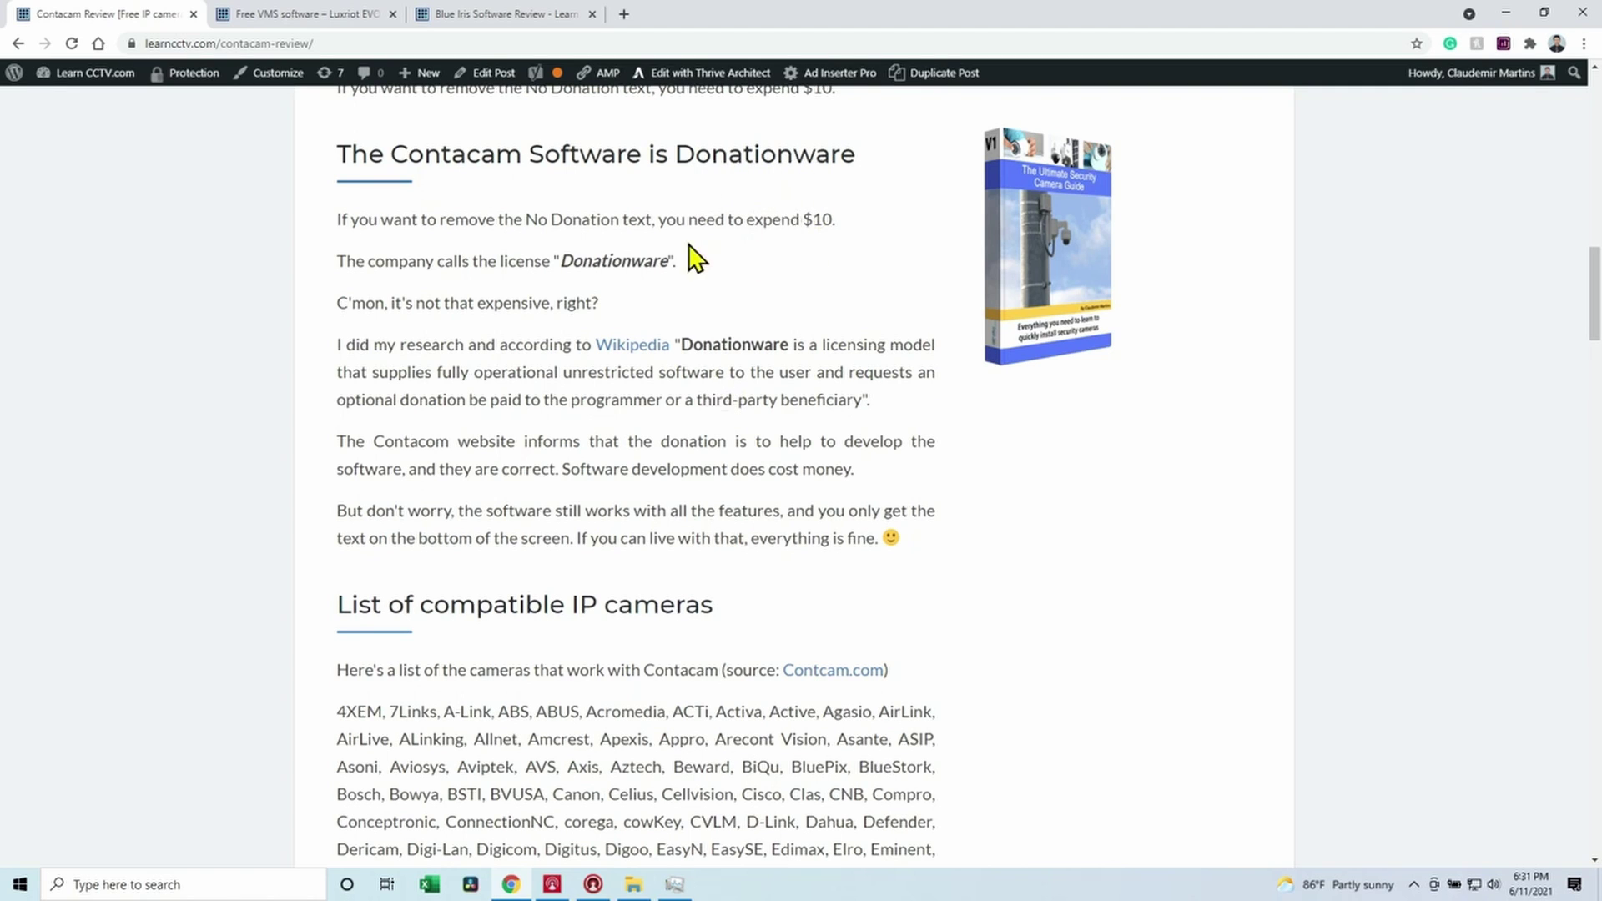
scroll(688, 251, "up", 5)
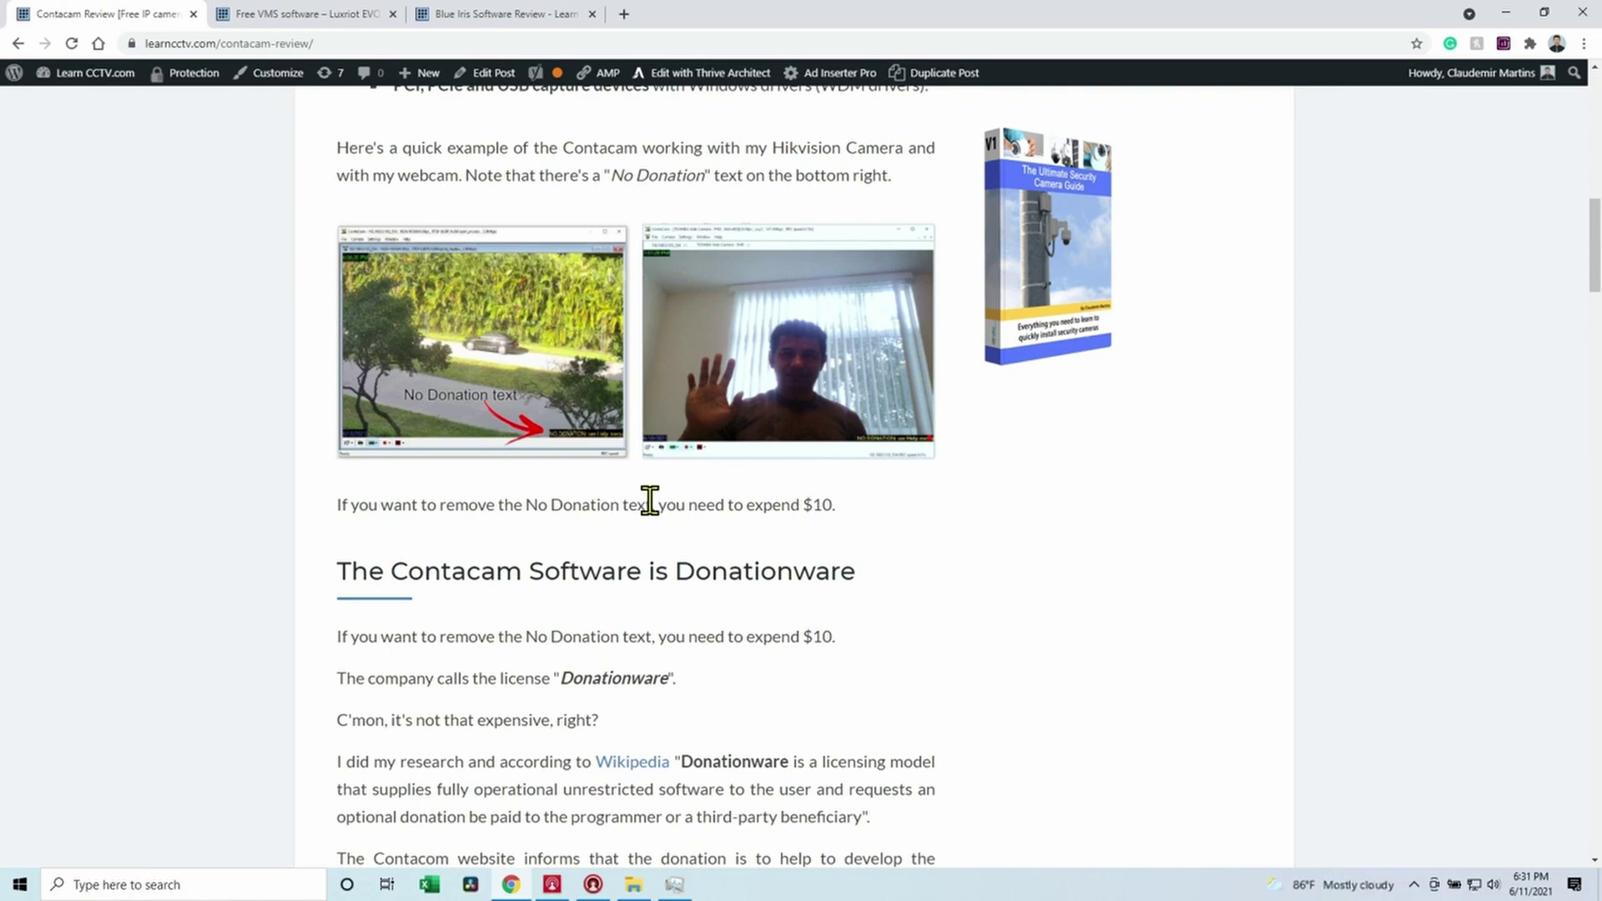
scroll(822, 504, "down", 5)
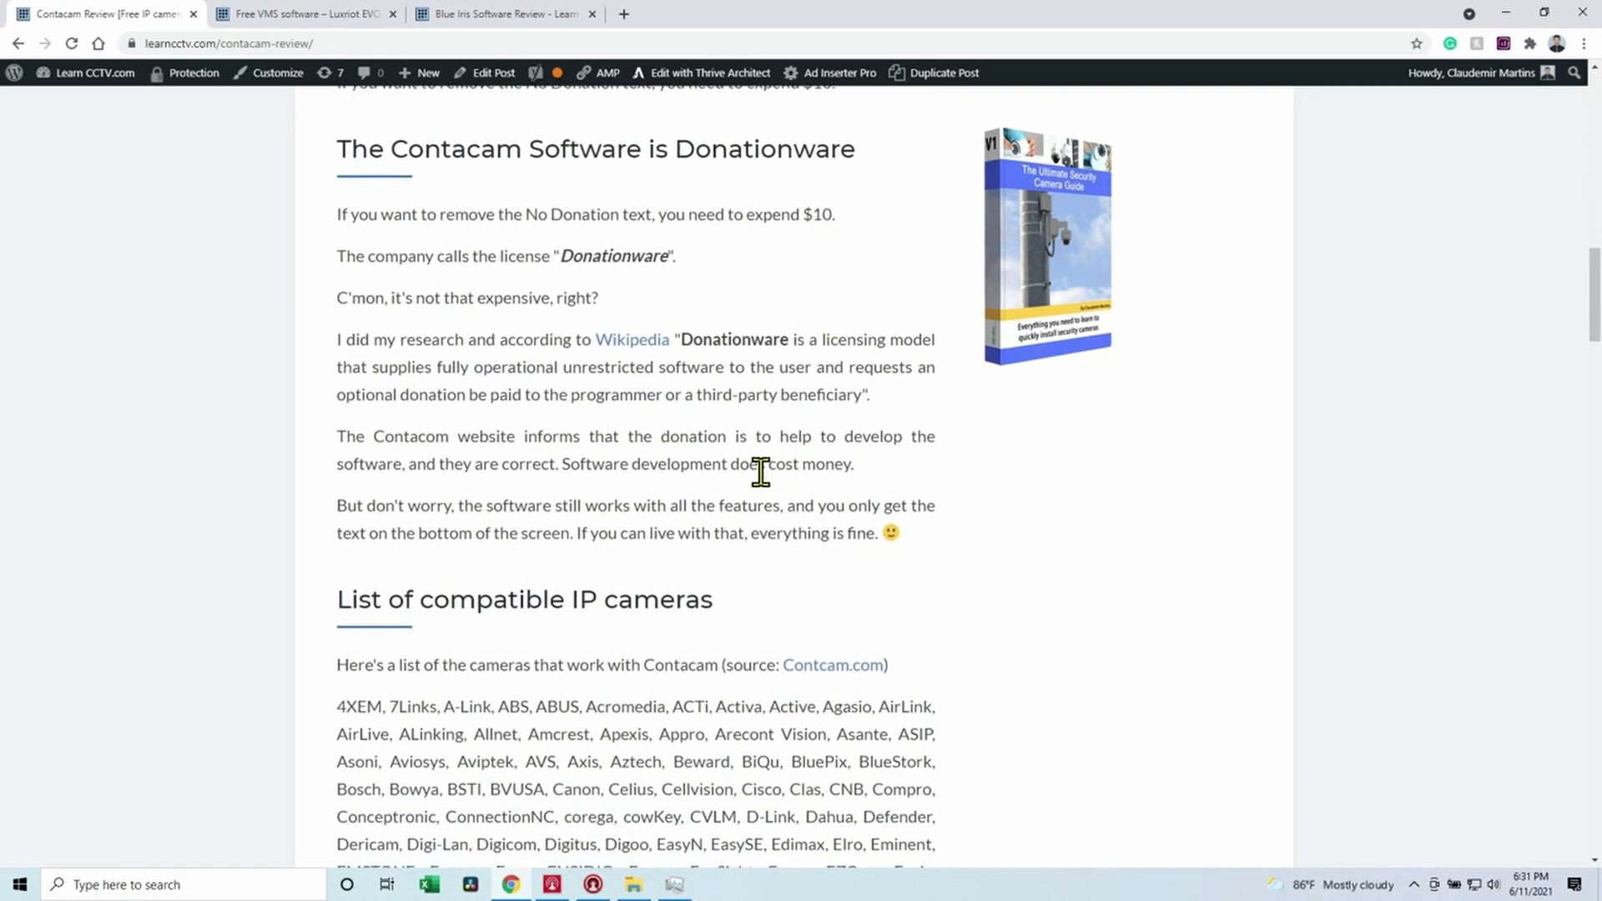
scroll(760, 471, "down", 5)
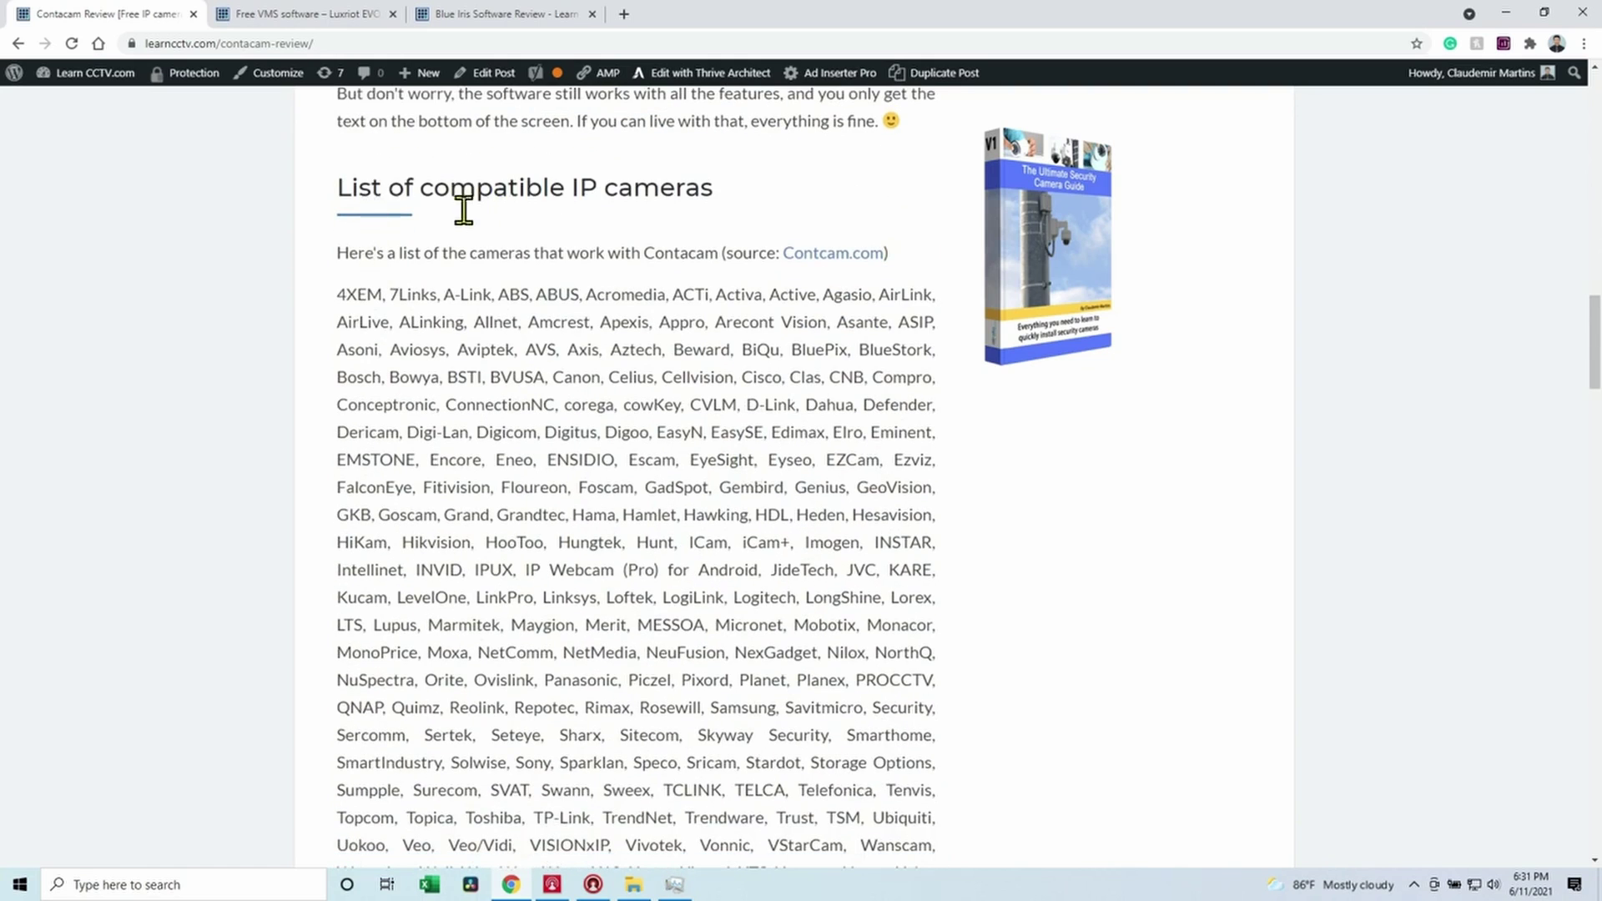
scroll(660, 262, "down", 7)
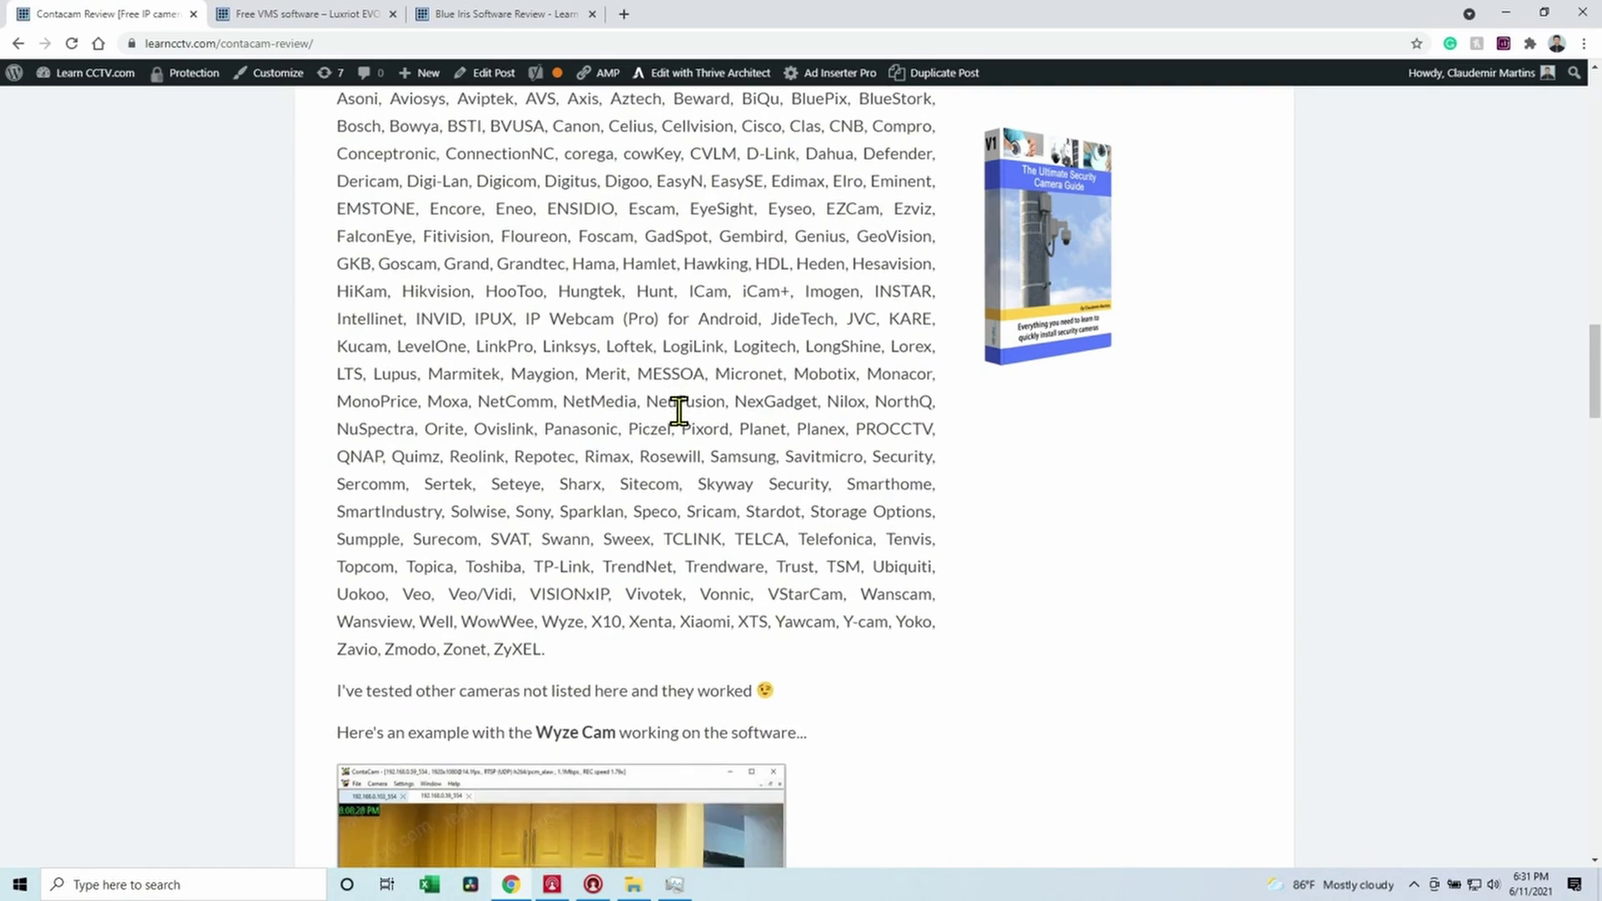
scroll(678, 411, "down", 2)
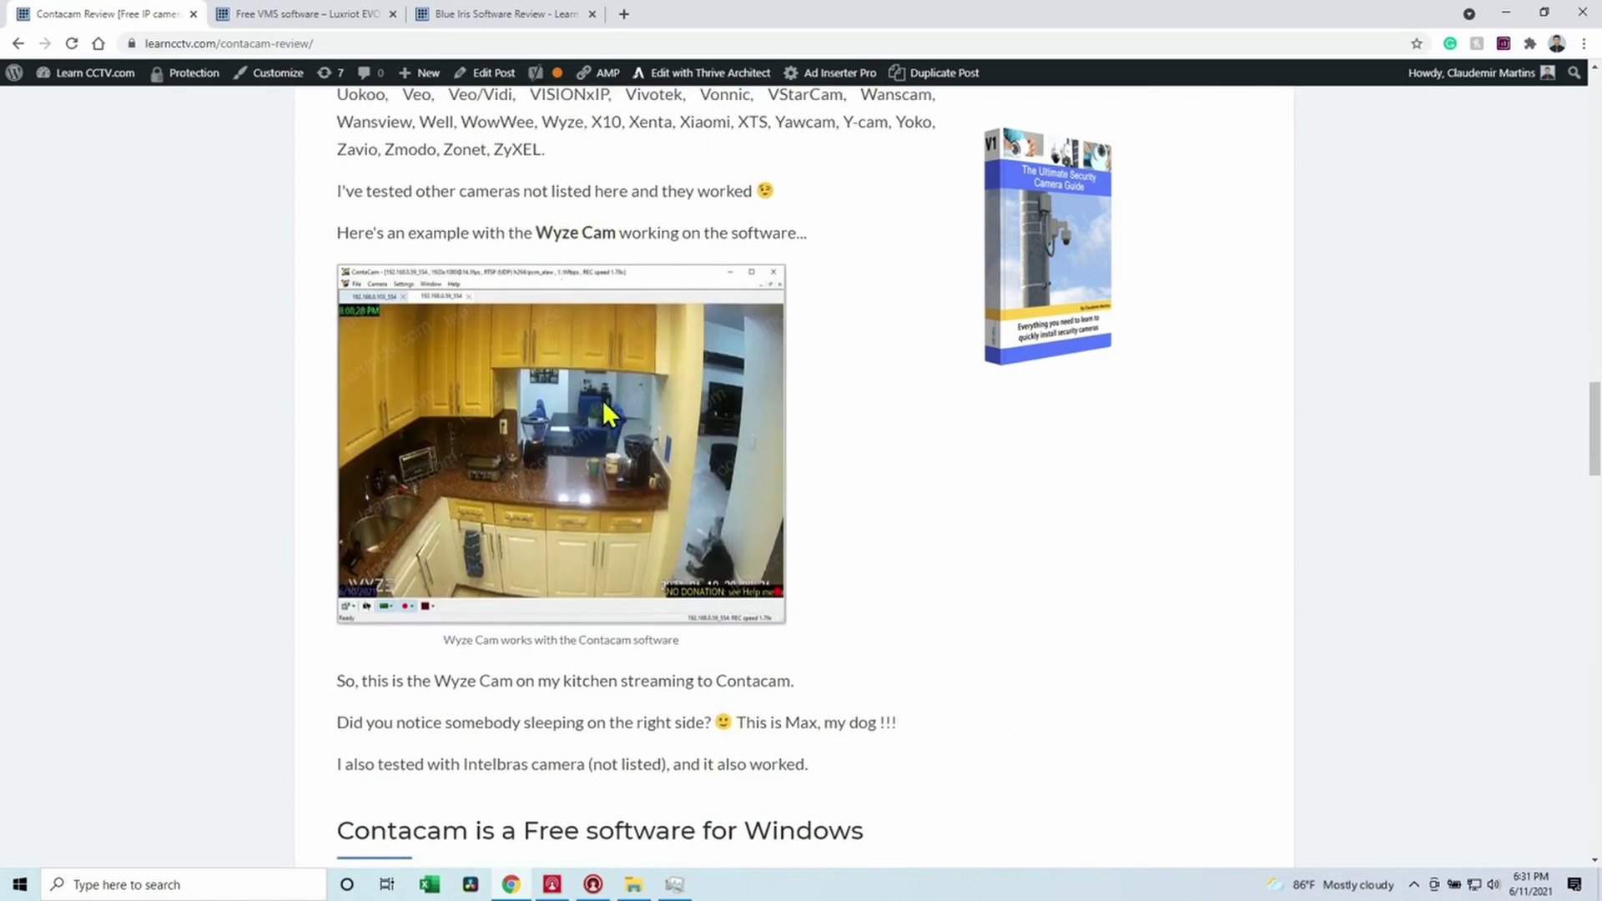
- Scroll to the RTSP port 554 IP camera setup and the live-camera REC menu screenshot
scroll(608, 404, "down", 14)
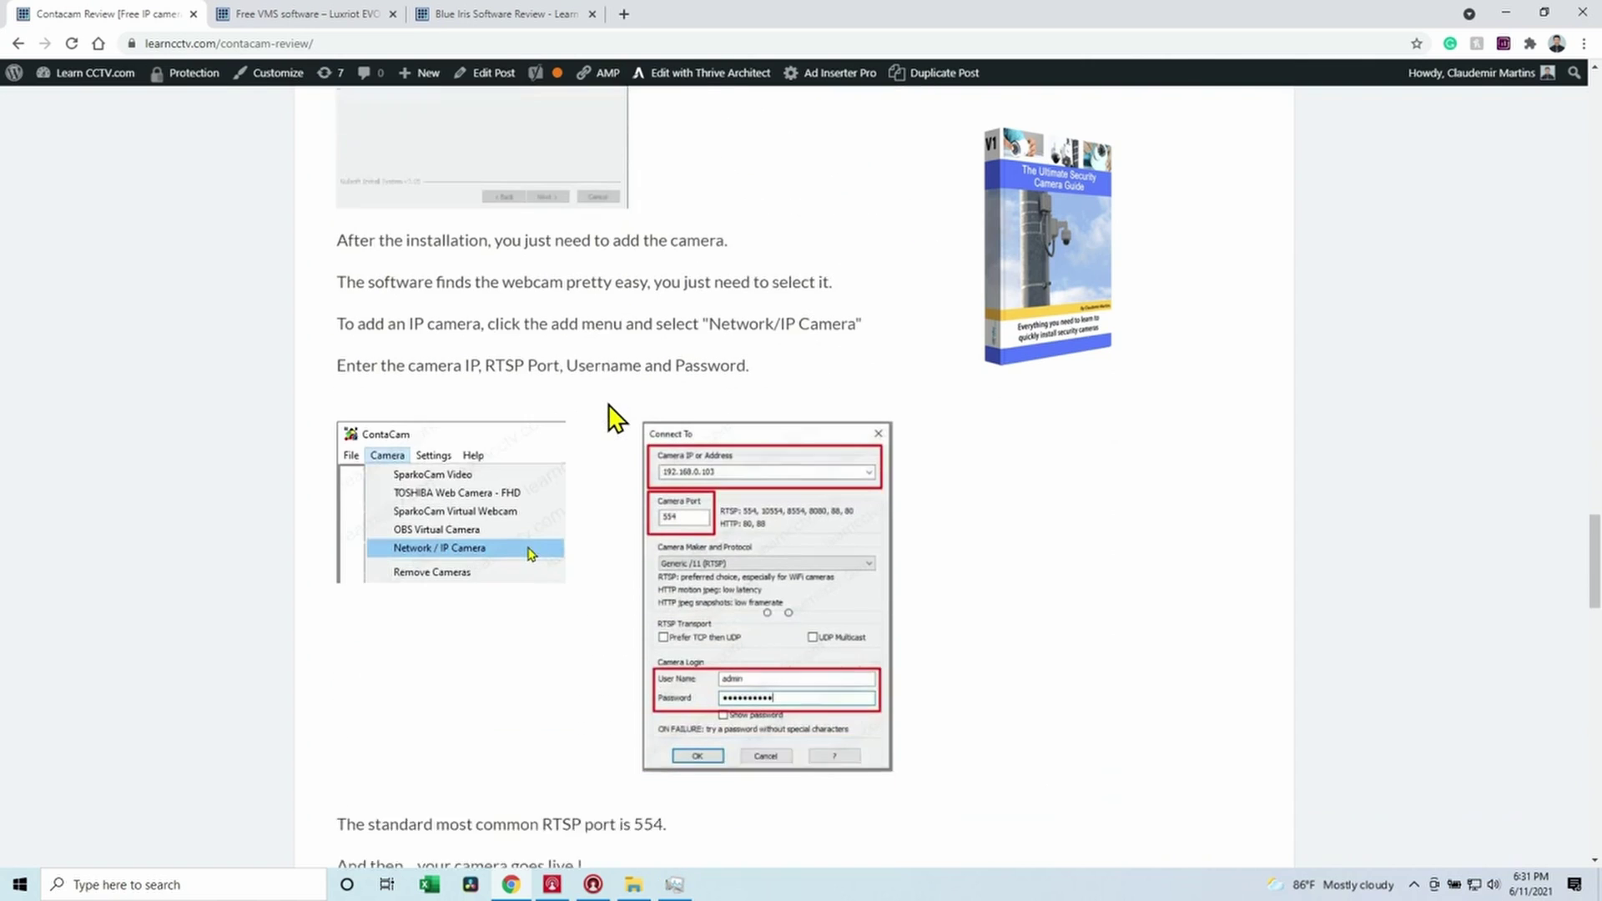
scroll(609, 405, "down", 2)
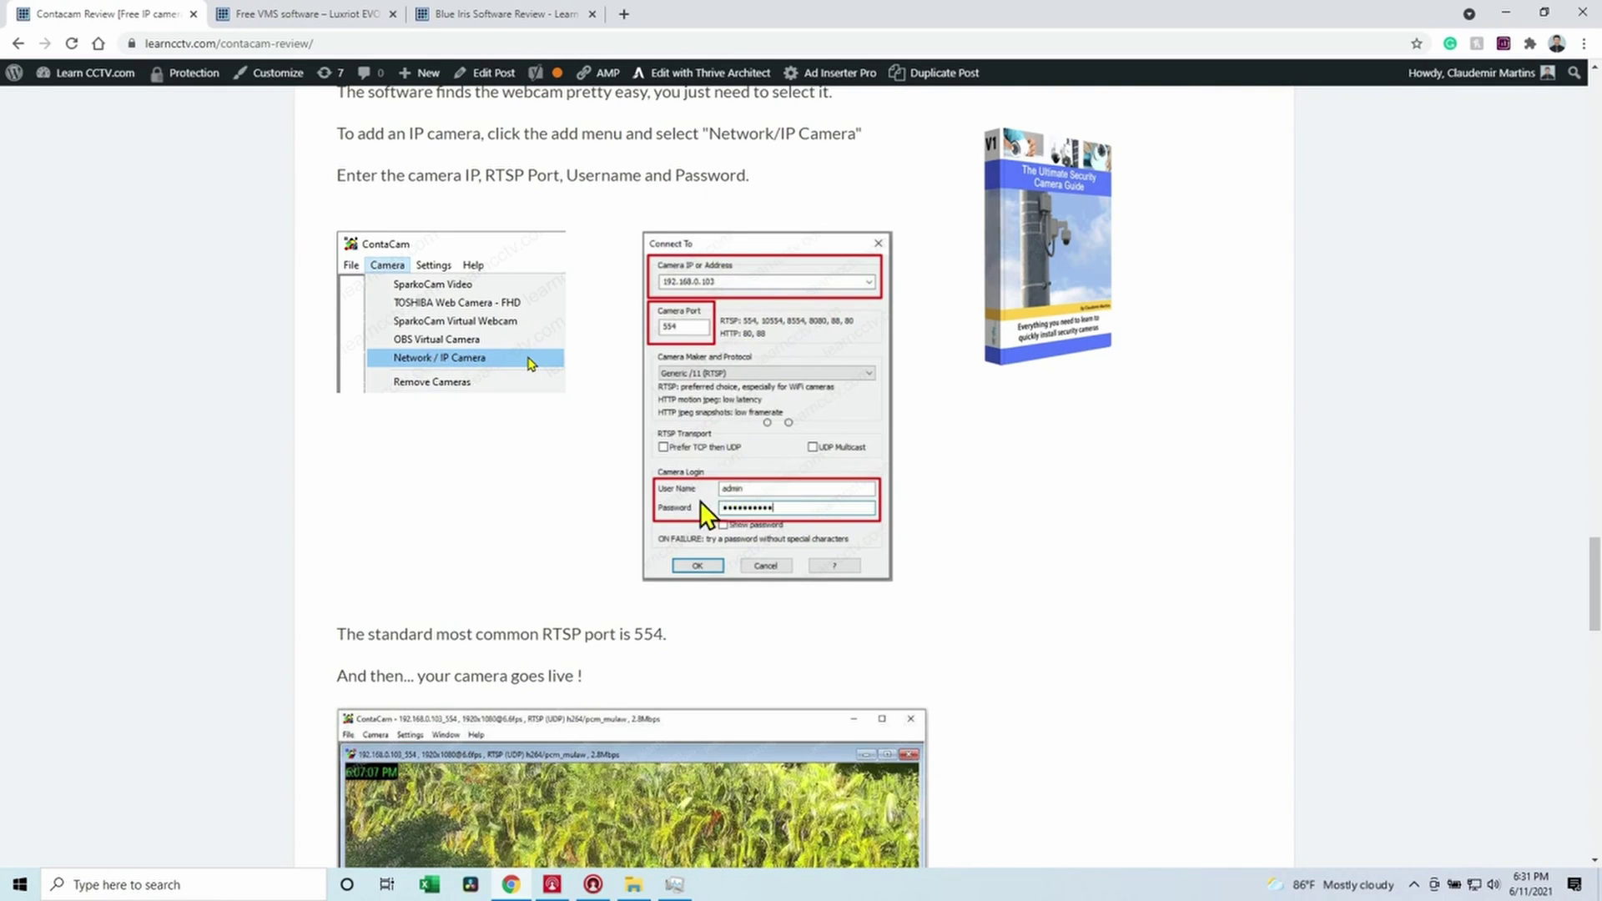
scroll(553, 434, "down", 5)
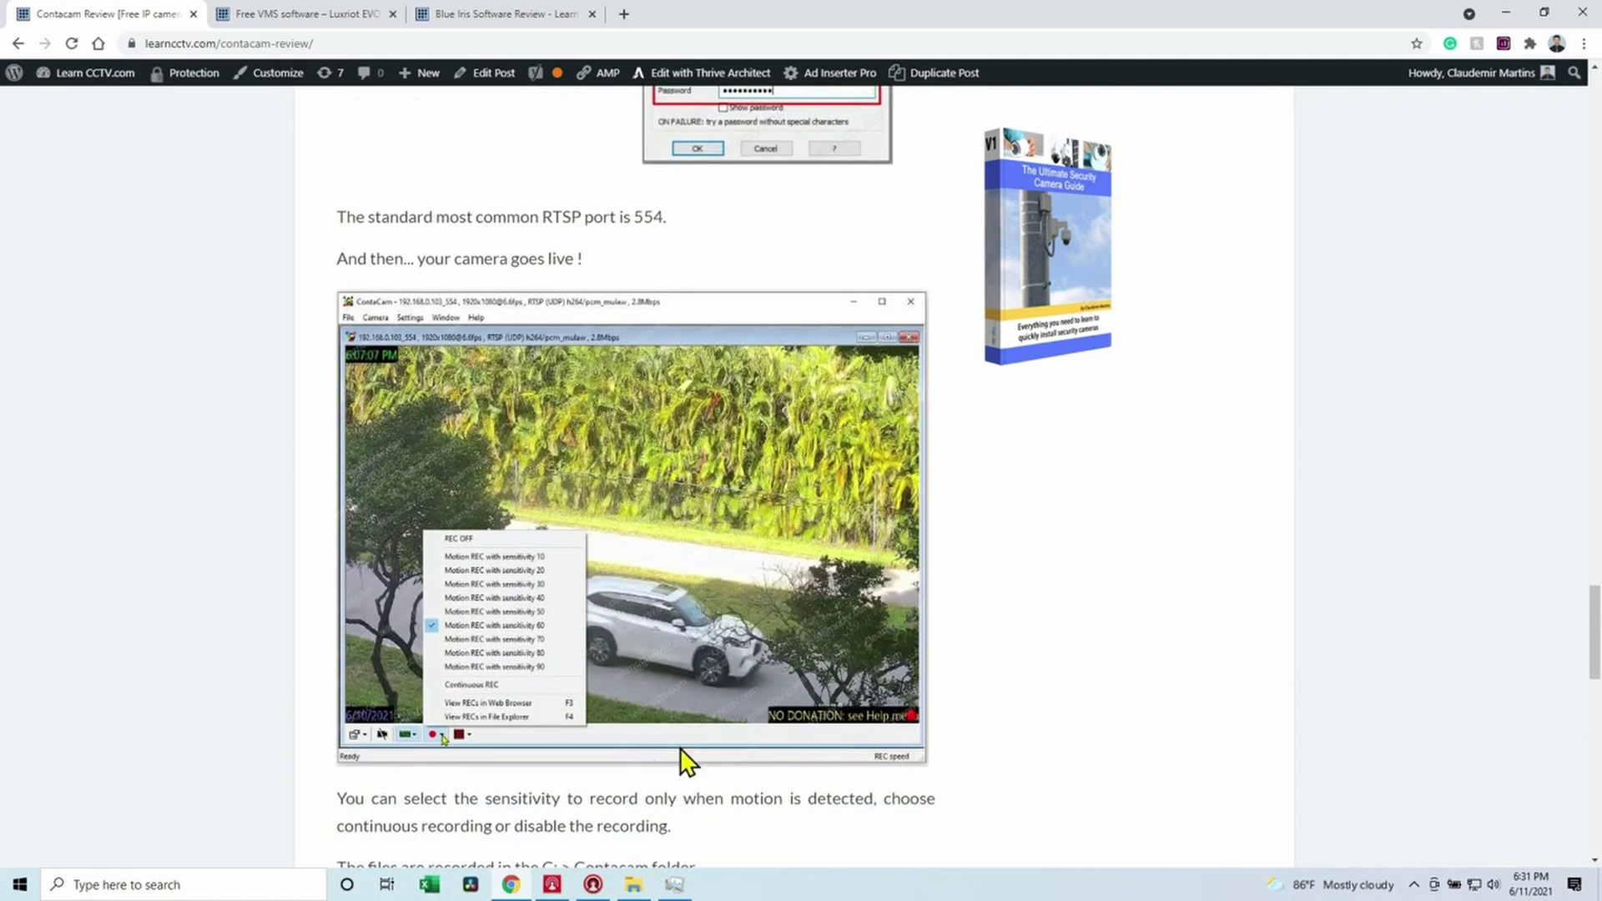
- Restore the Hikvision Mini PTZ window from the tray and show its Motion REC options at sensitivity 60
left_click(1413, 885)
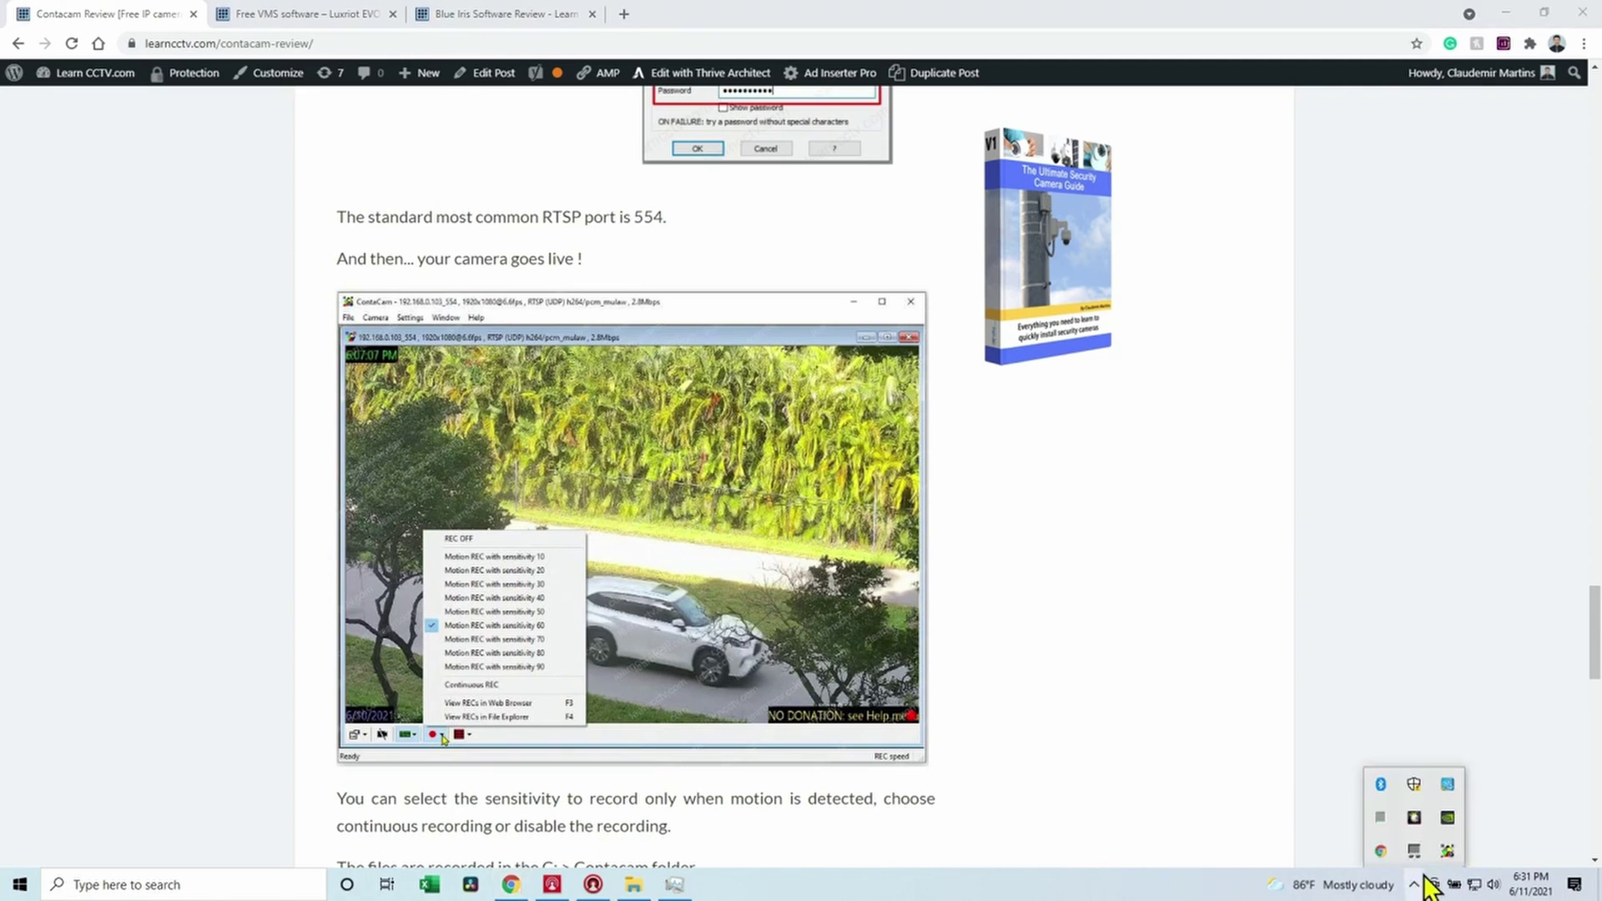
left_click(1448, 851)
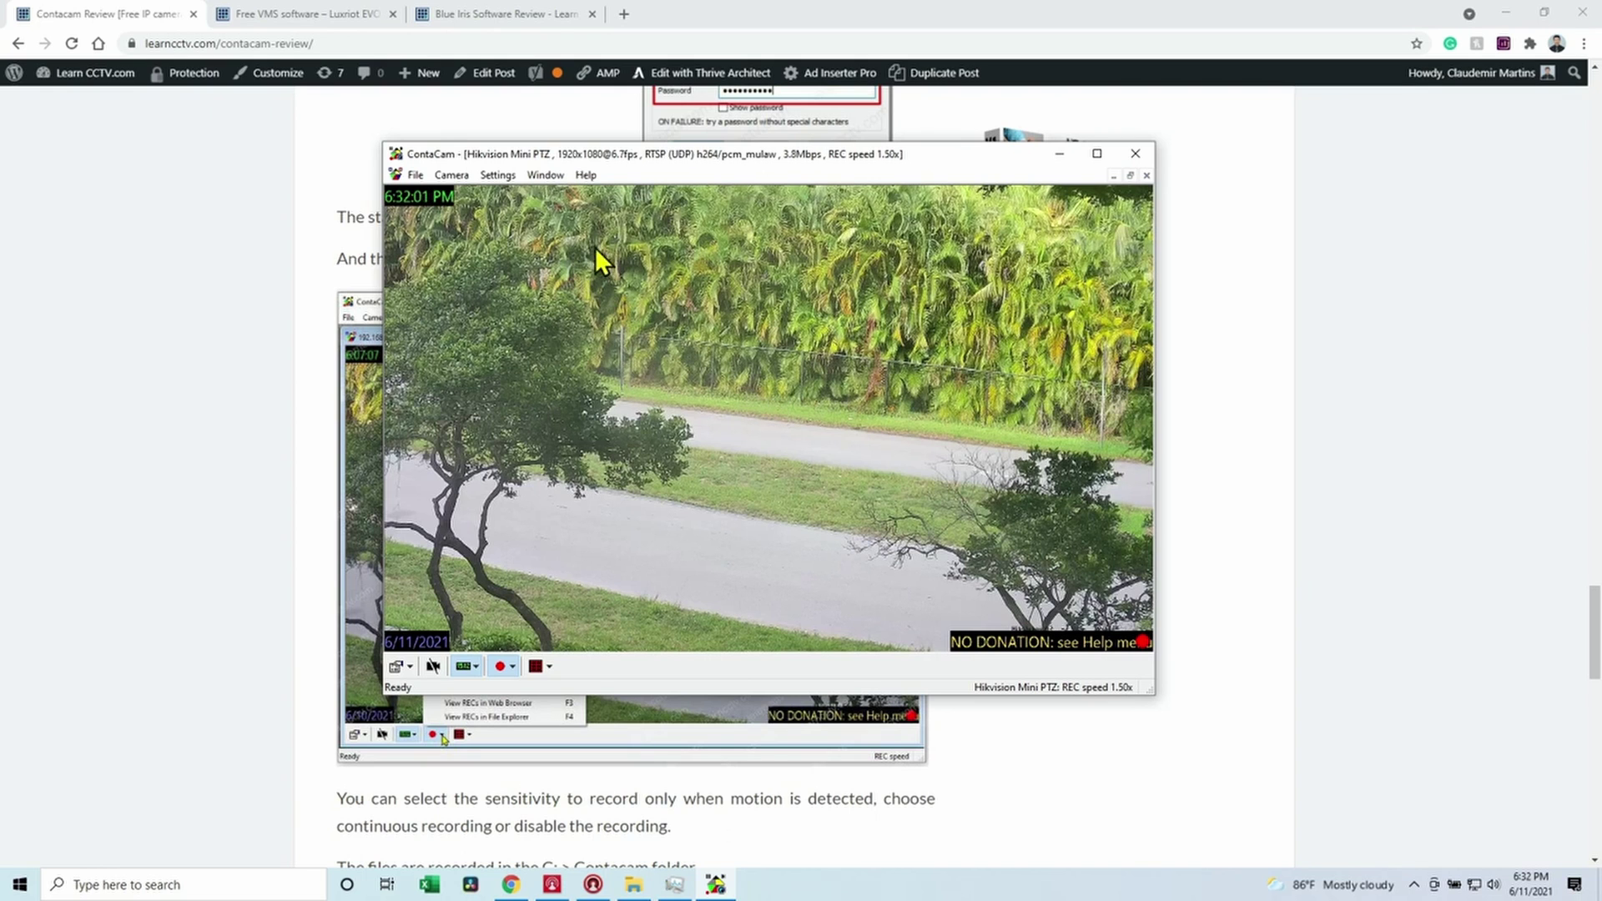
left_click(514, 665)
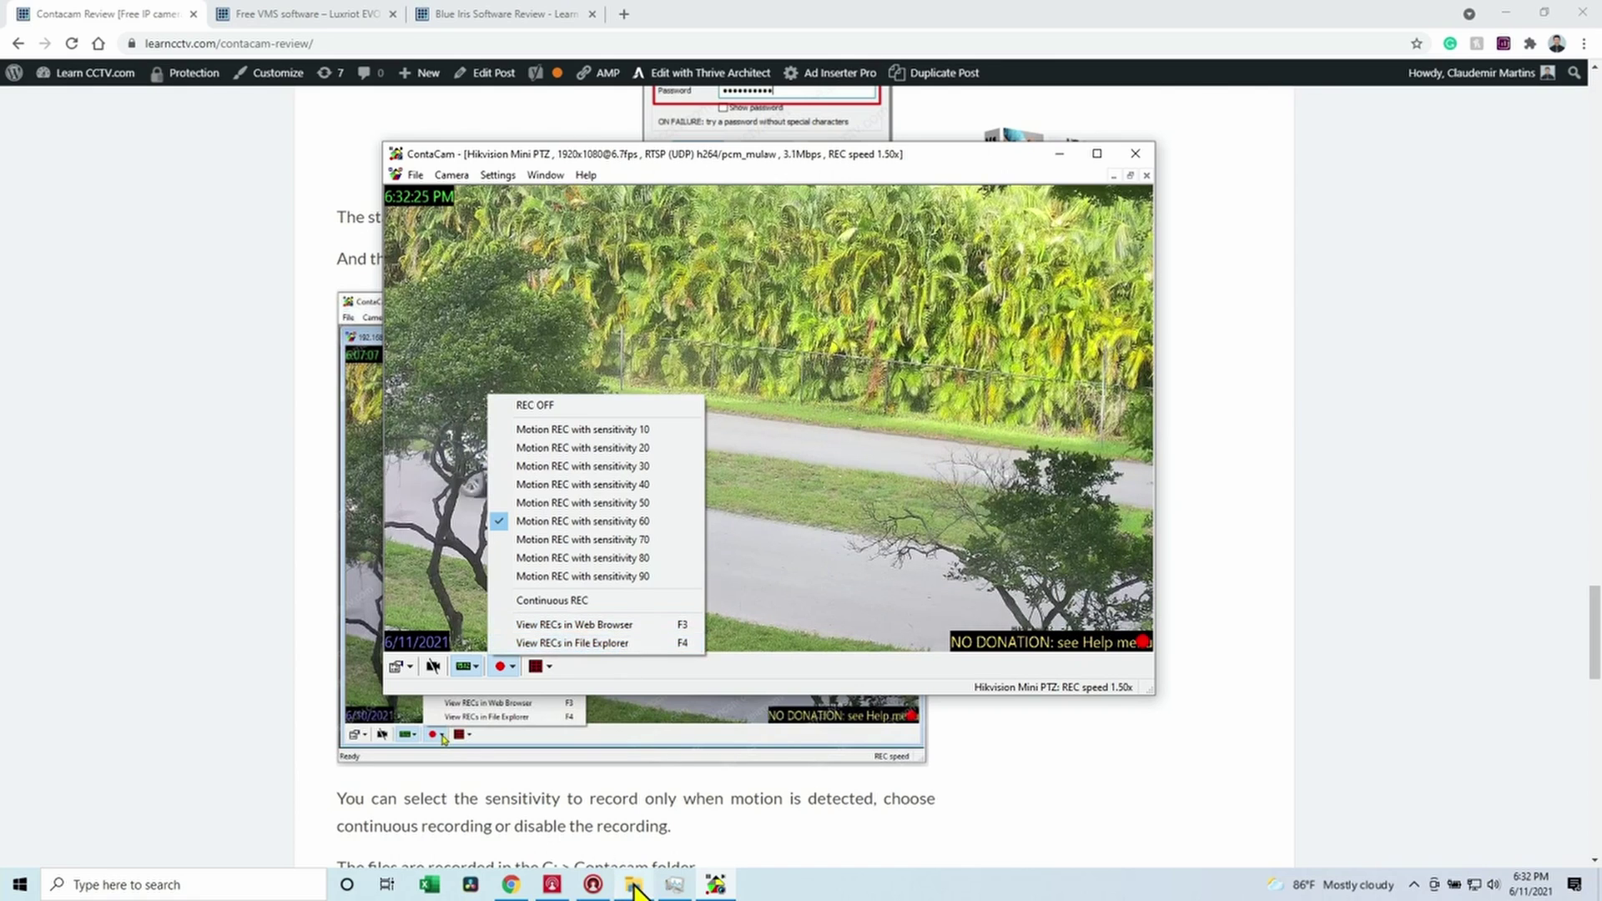
- Browse the Hikvision Mini PTZ 2021\06\11 folder of 139 clips, then bring ContaCam back in front
left_click(659, 780)
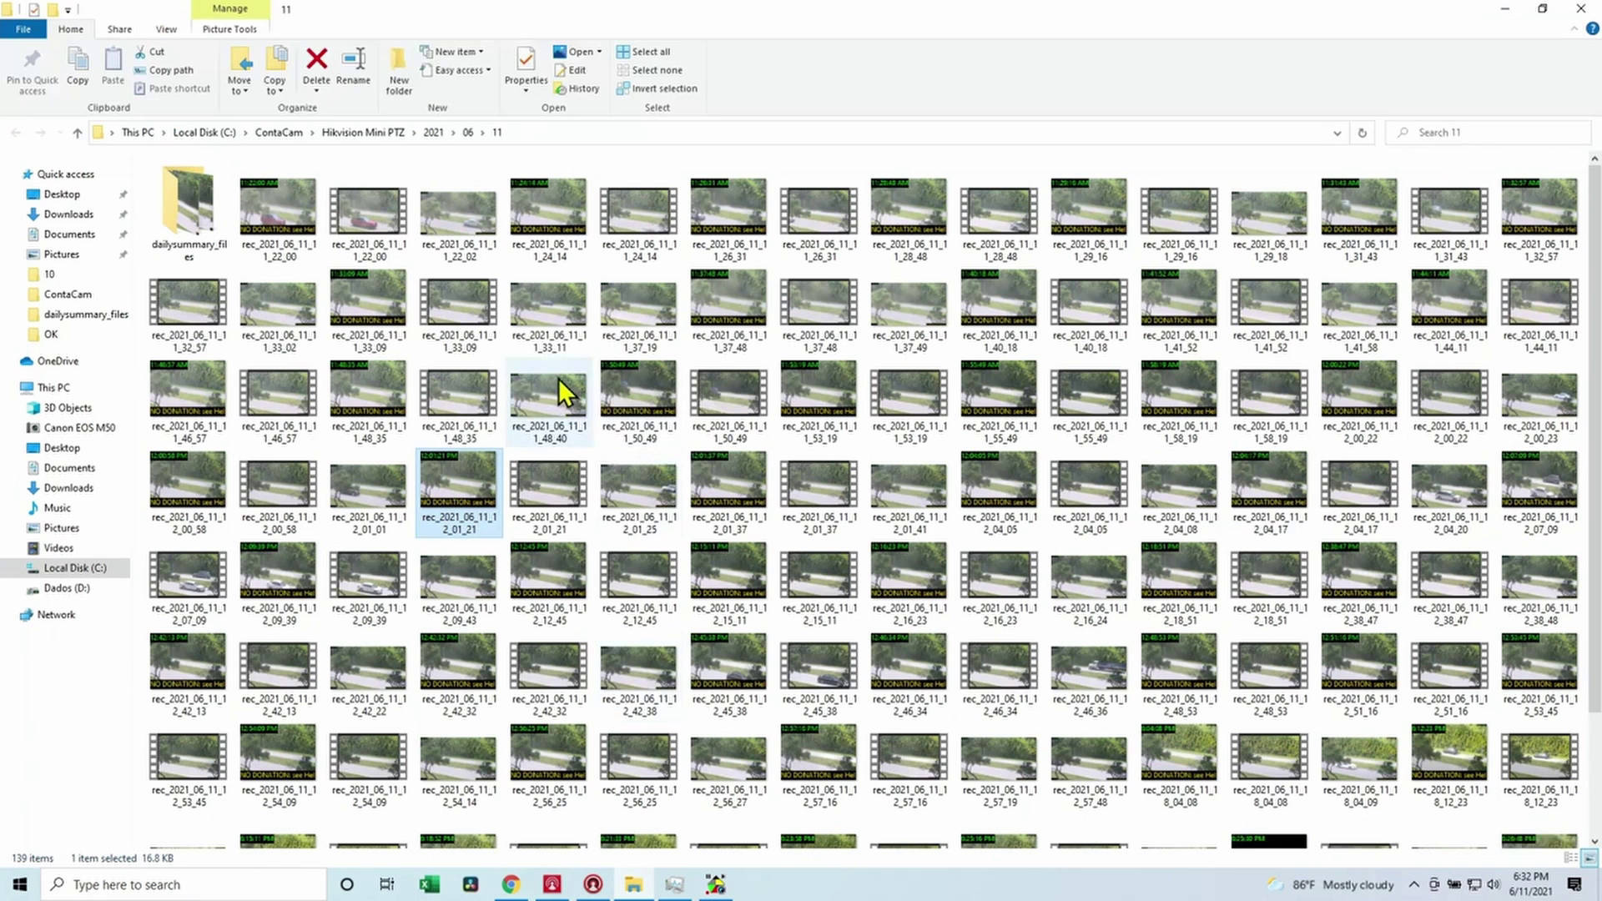
scroll(613, 398, "down", 3)
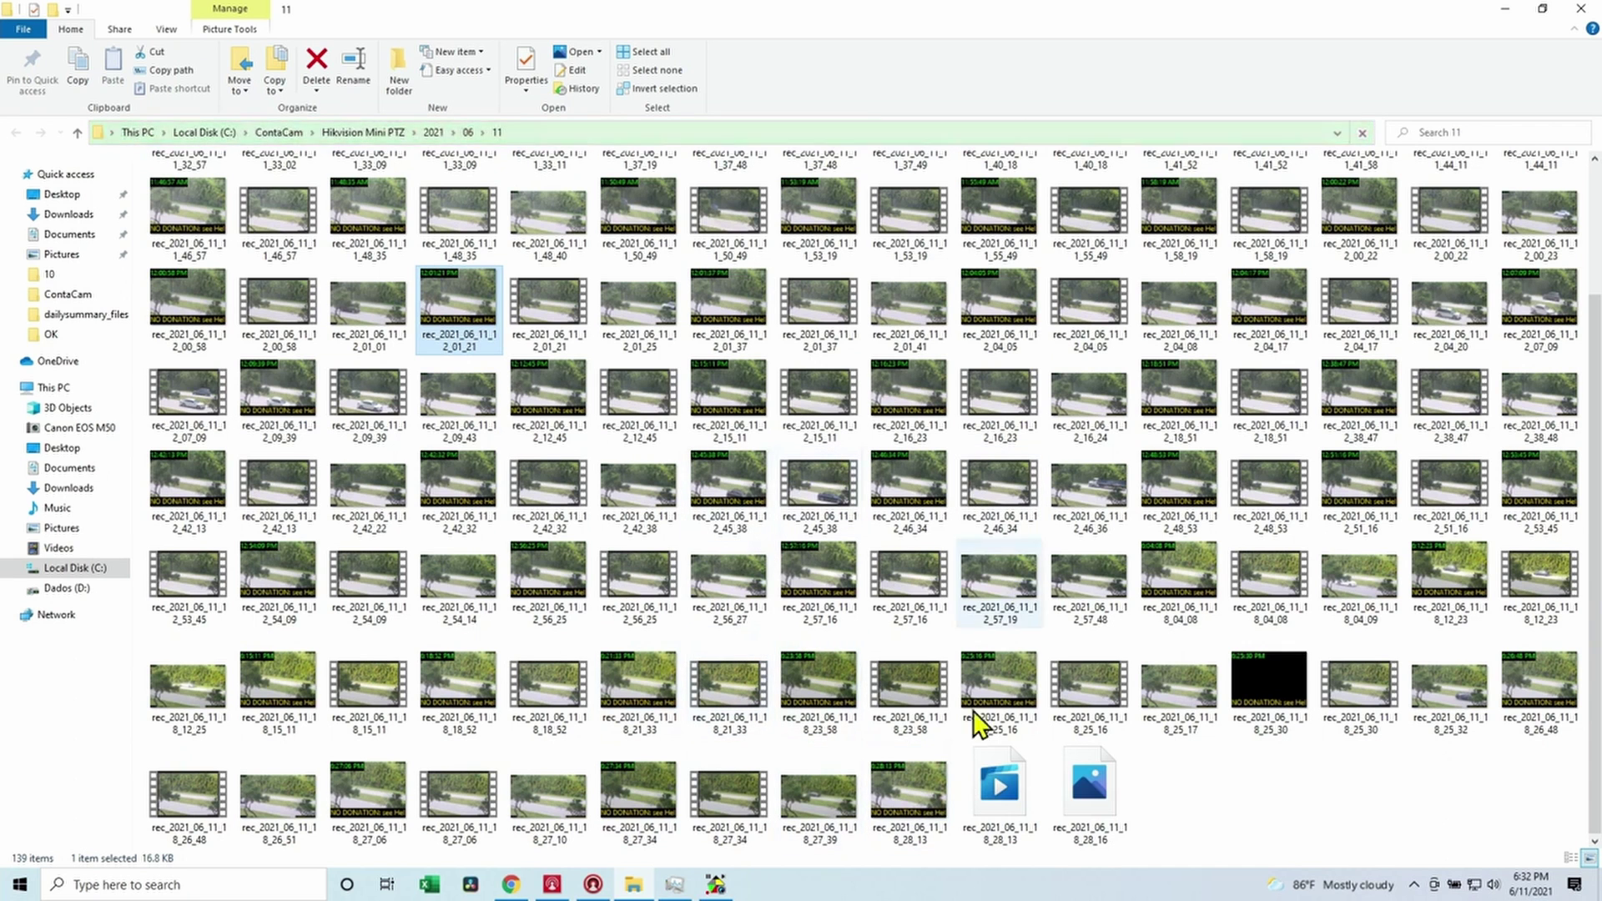
scroll(943, 651, "up", 3)
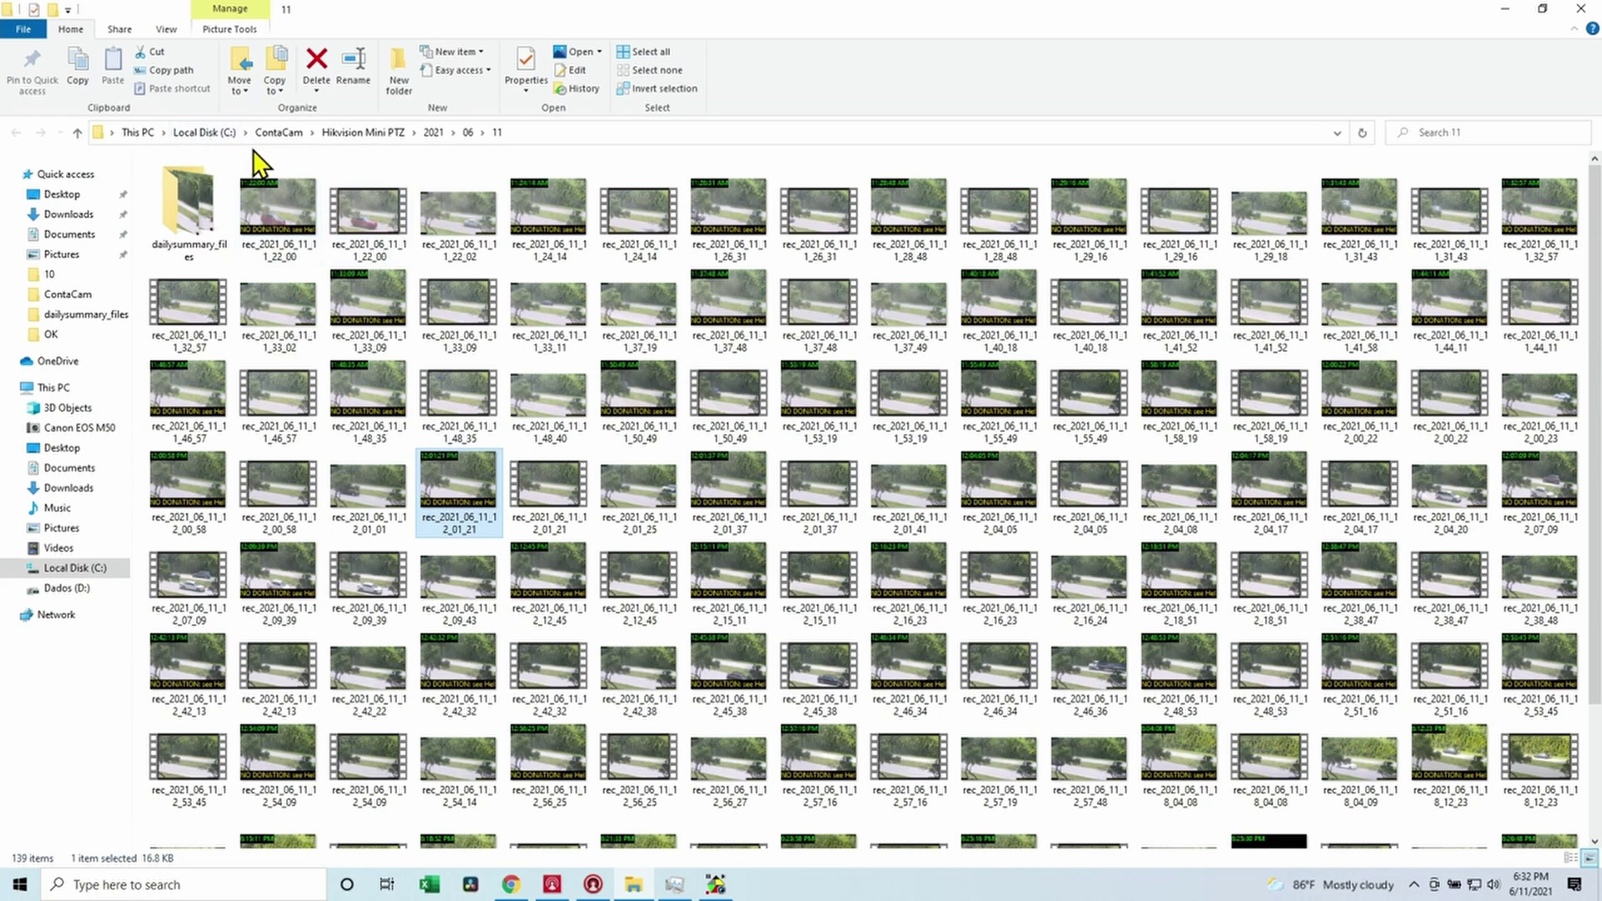
key("alt+Tab")
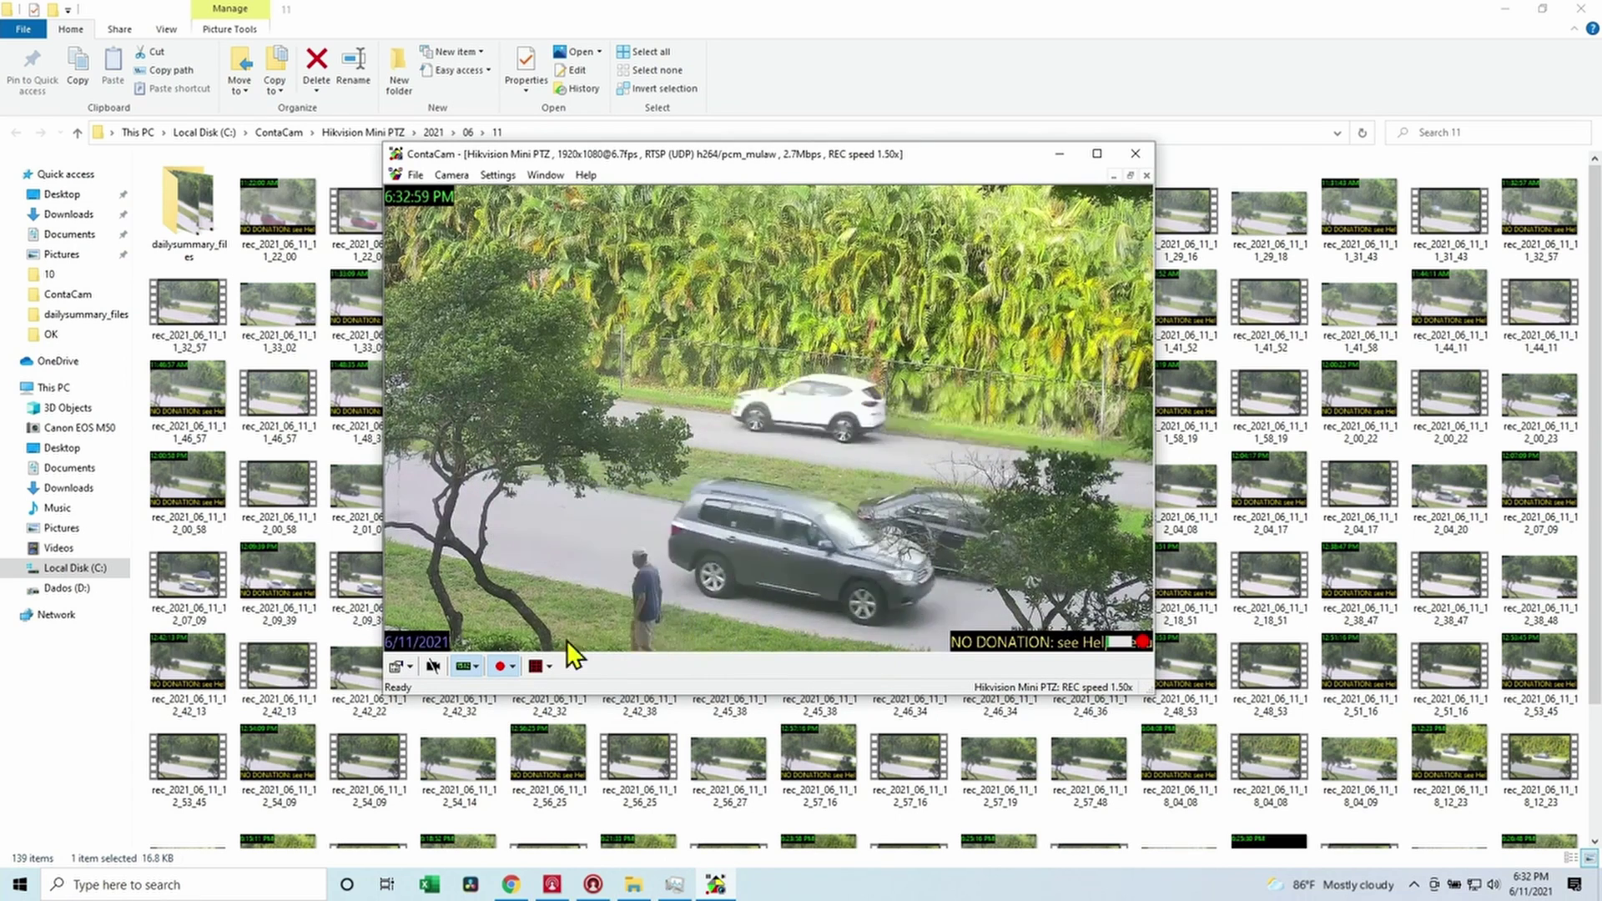
- Choose 'Draw active zones (5% main sensitivity)' from the ContaCam zones dropdown
left_click(548, 667)
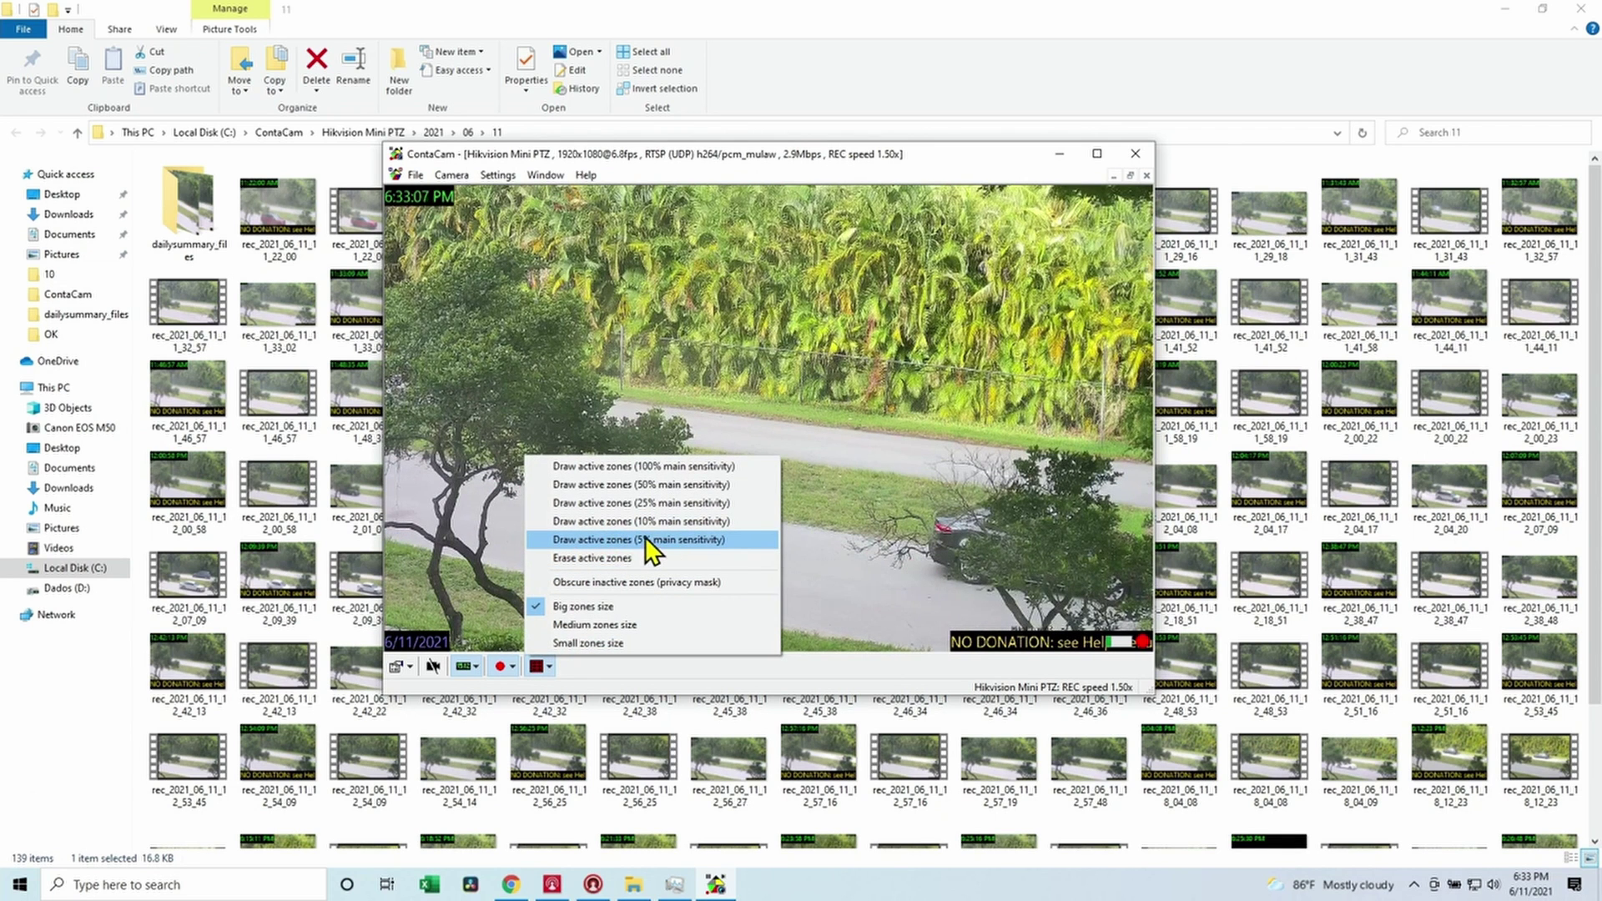
left_click(649, 540)
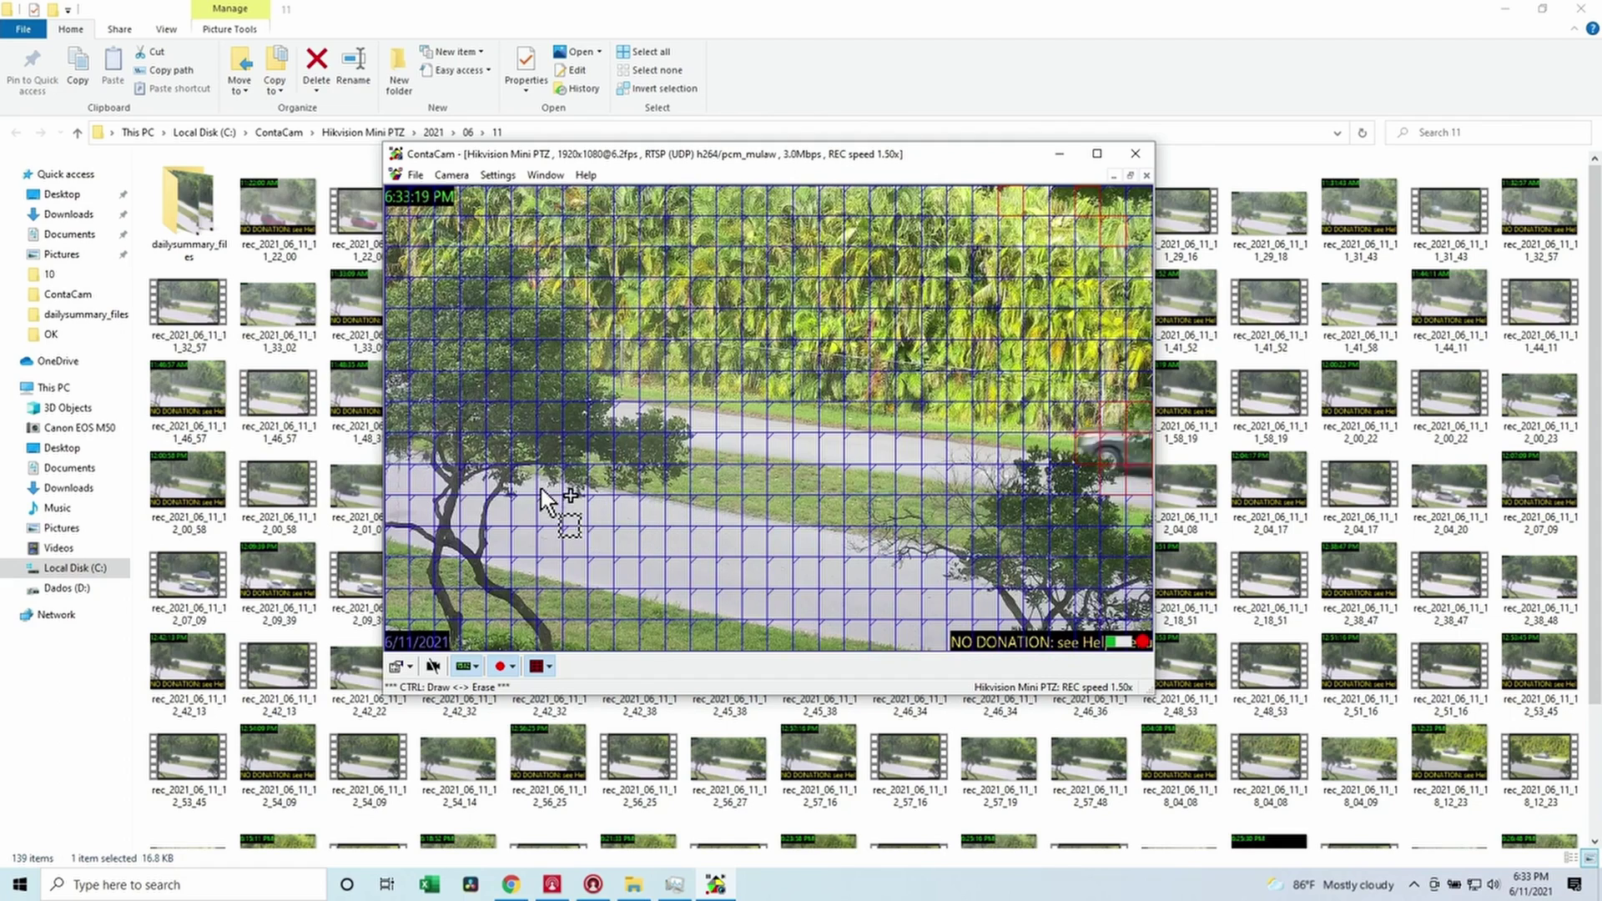
- Draw 5% sensitivity zones across the road, then switch to Erase active zones and hide the zone grid
mouse_move(542, 492)
left_mouse_down()
mouse_move(609, 543)
mouse_move(733, 583)
mouse_move(928, 600)
mouse_move(964, 559)
mouse_move(715, 554)
mouse_move(588, 503)
mouse_move(630, 383)
mouse_move(707, 383)
mouse_move(923, 465)
mouse_move(1064, 450)
mouse_move(701, 357)
left_mouse_up()
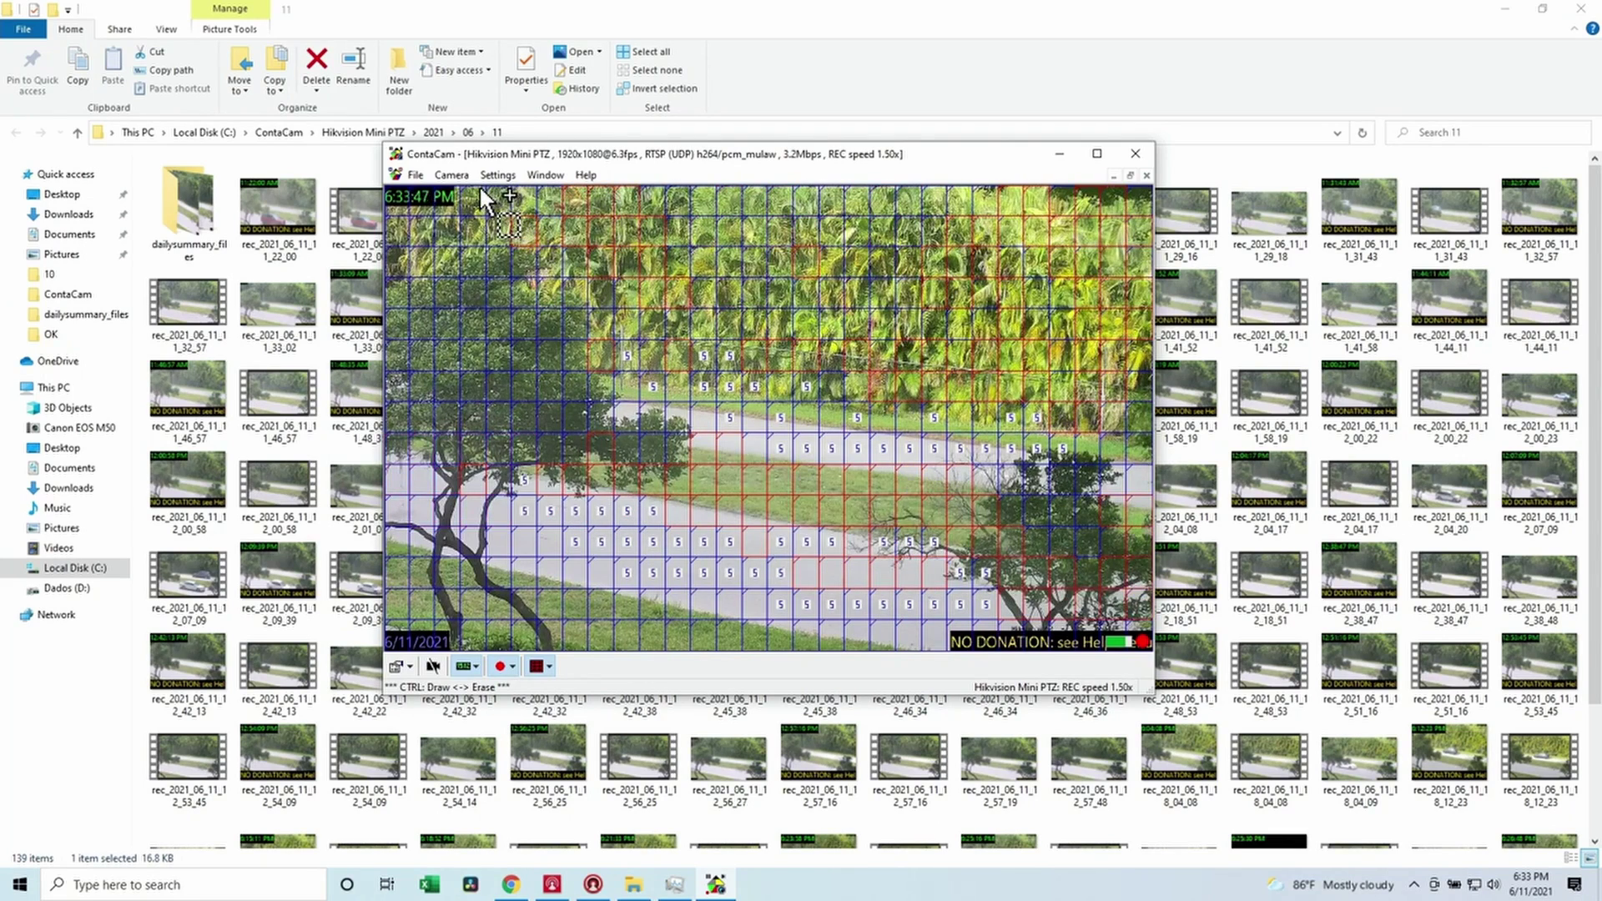
left_click(548, 666)
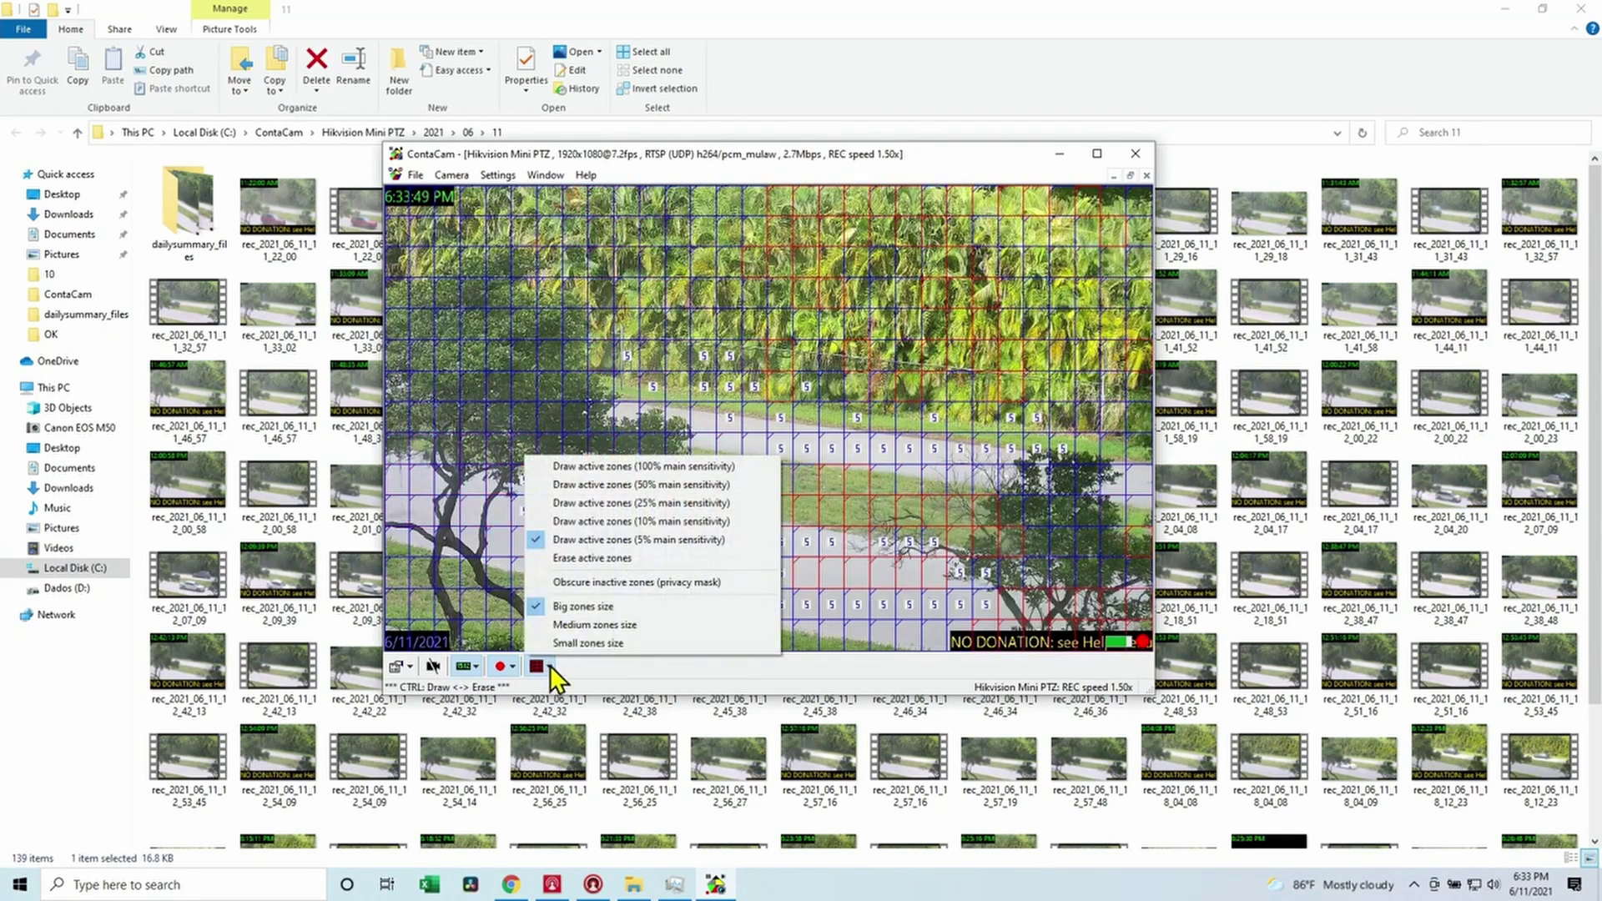
left_click(549, 557)
left_click(549, 665)
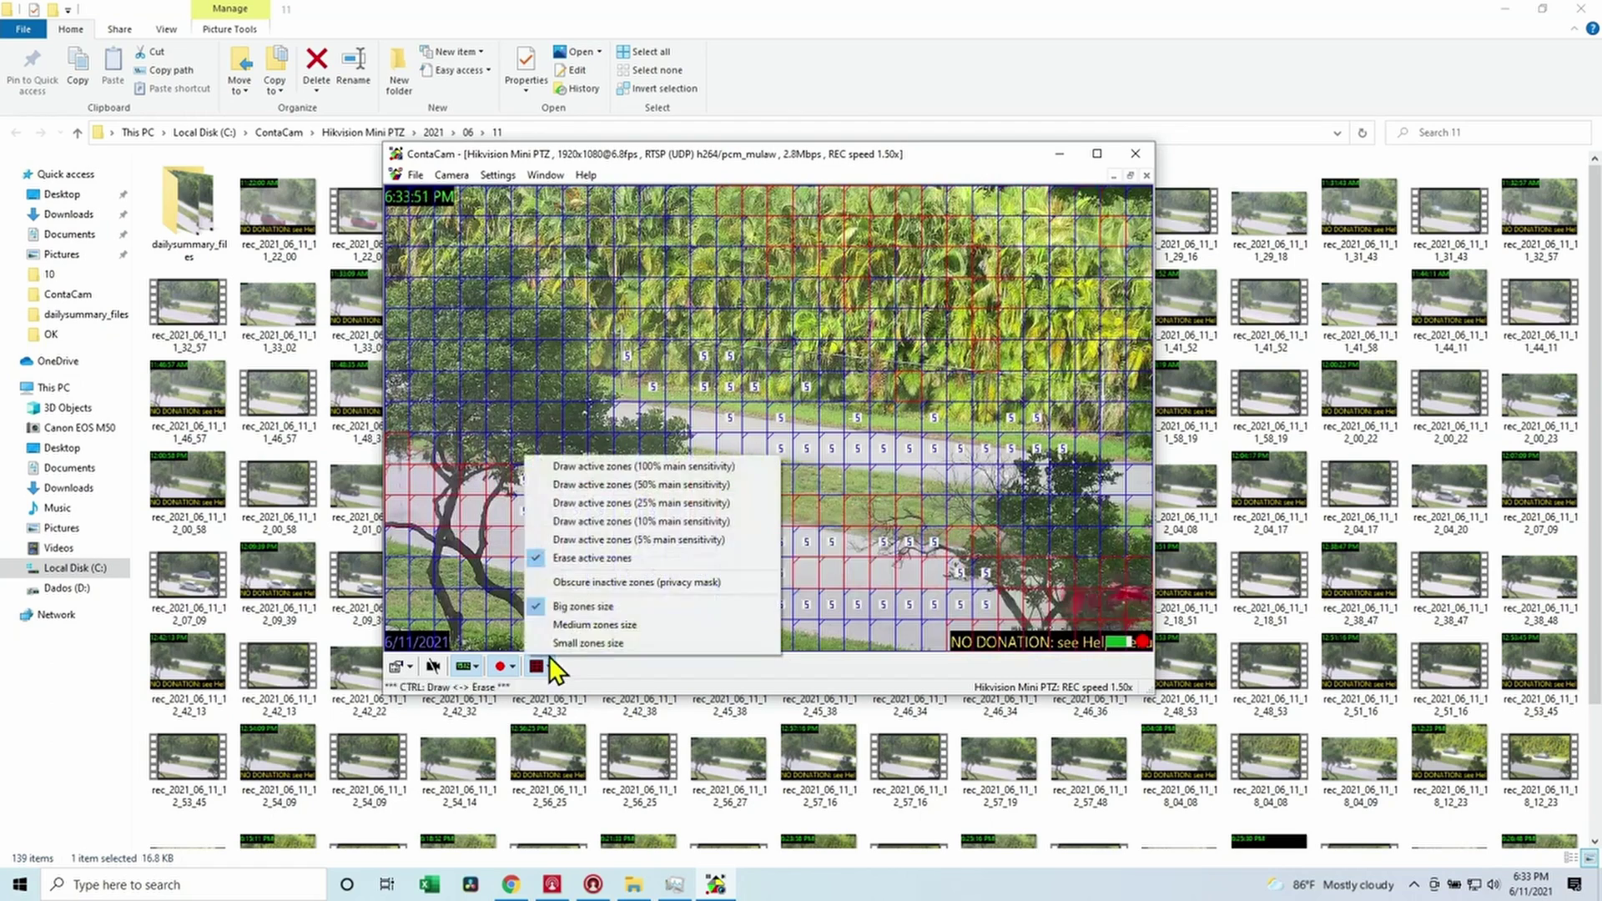
left_click(537, 557)
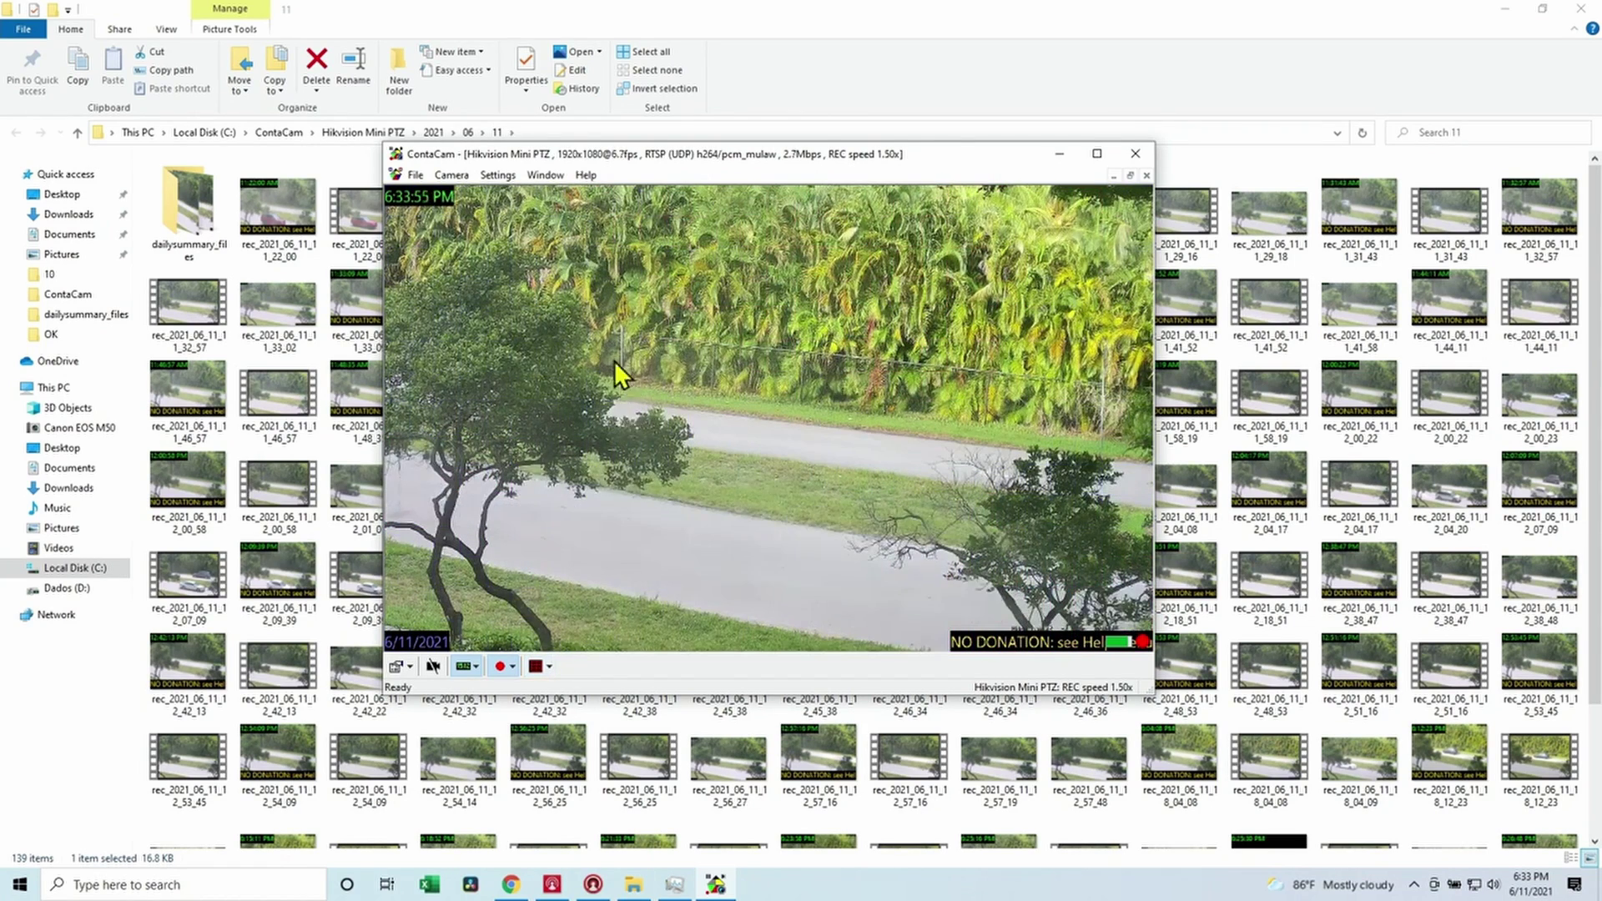
- Load the saved Hikvision Mini PTZ camera (192.168.0.103) into the Network / IP Camera connection settings
left_click(455, 176)
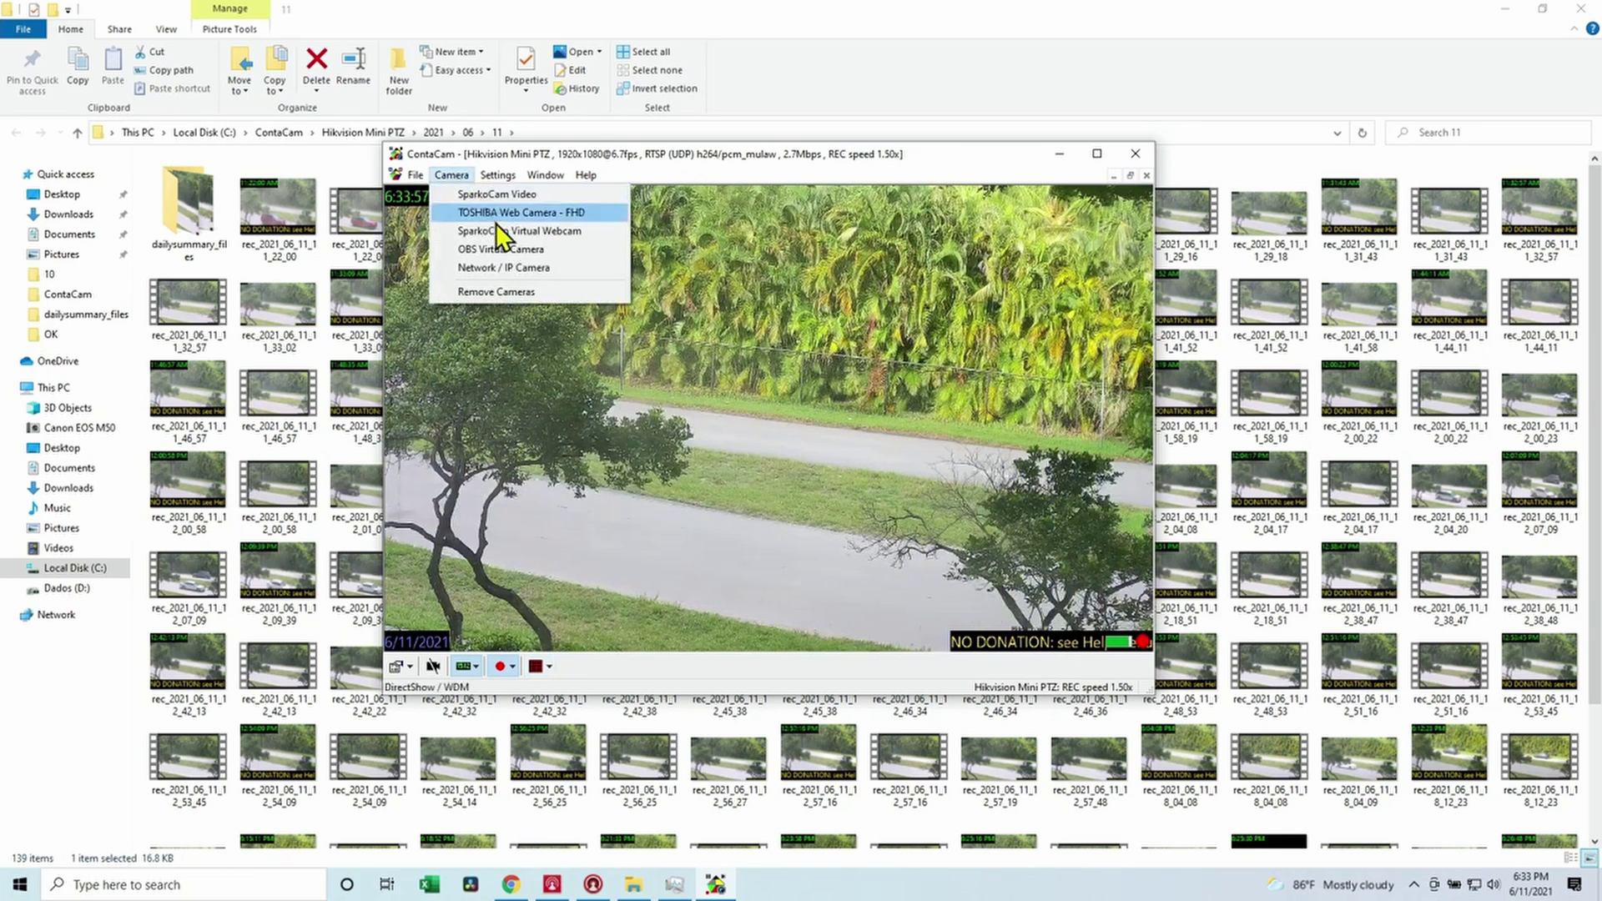
left_click(493, 267)
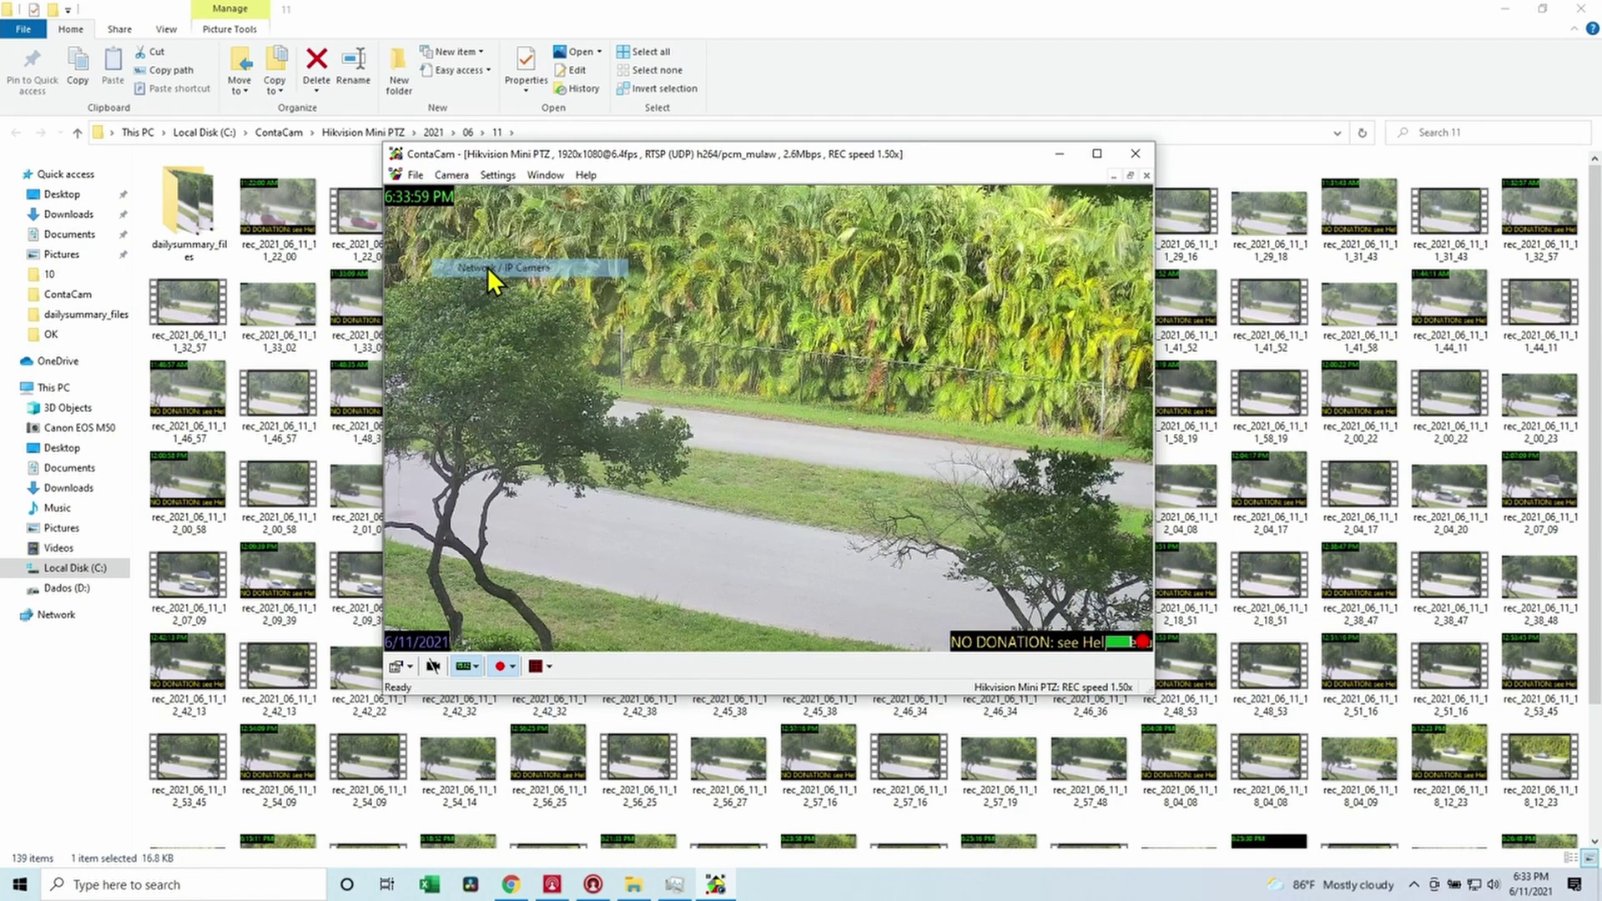
left_click(905, 284)
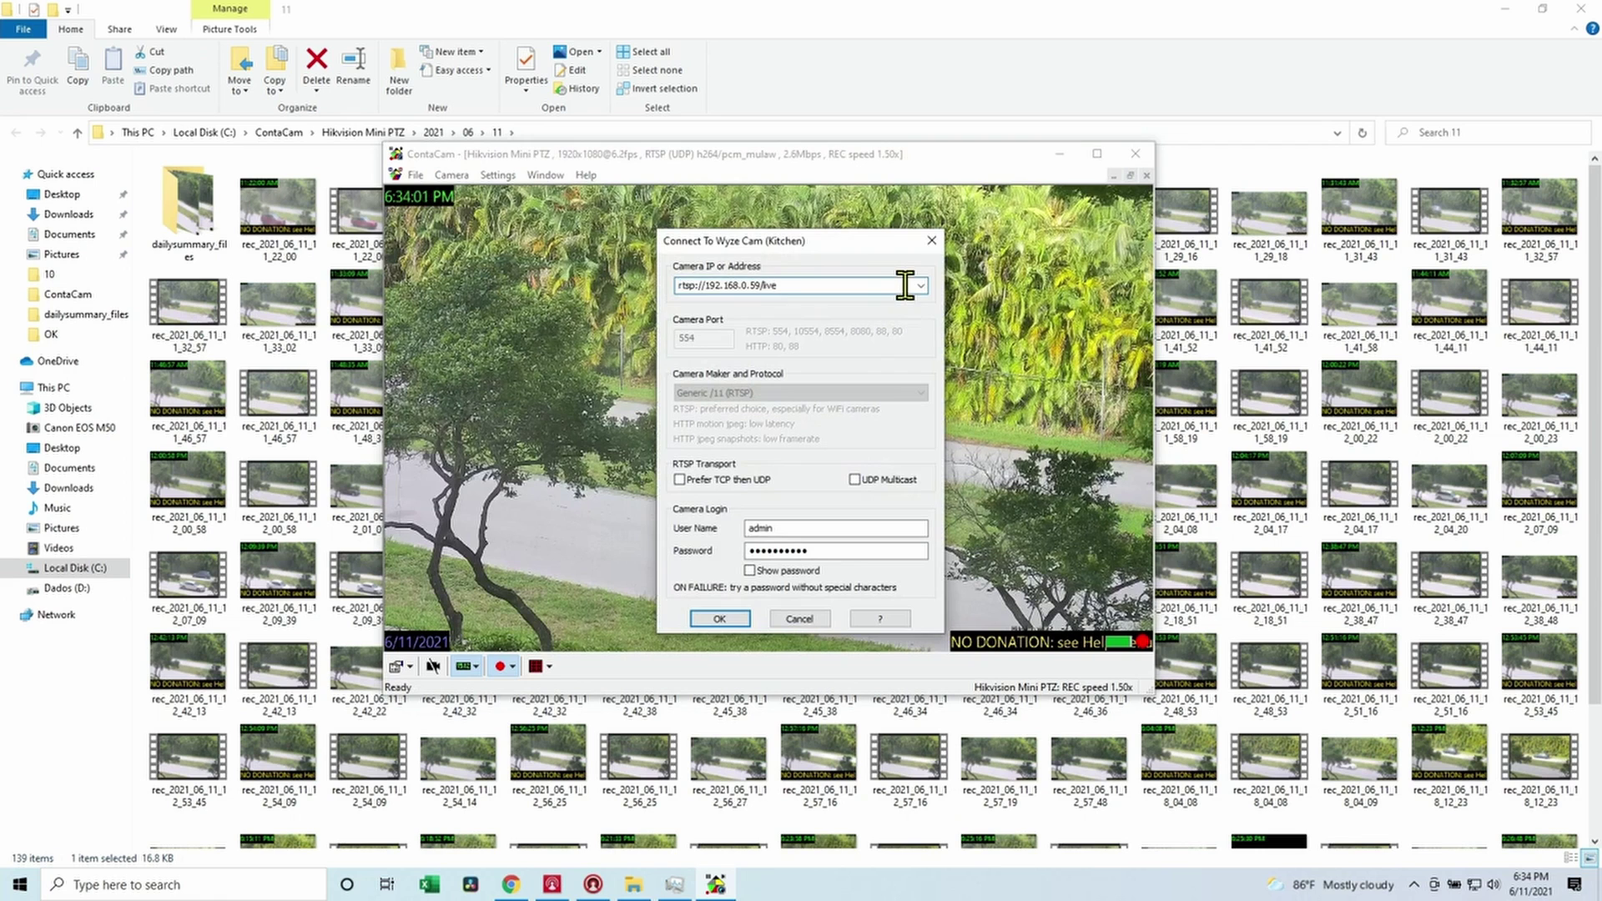
left_click(920, 285)
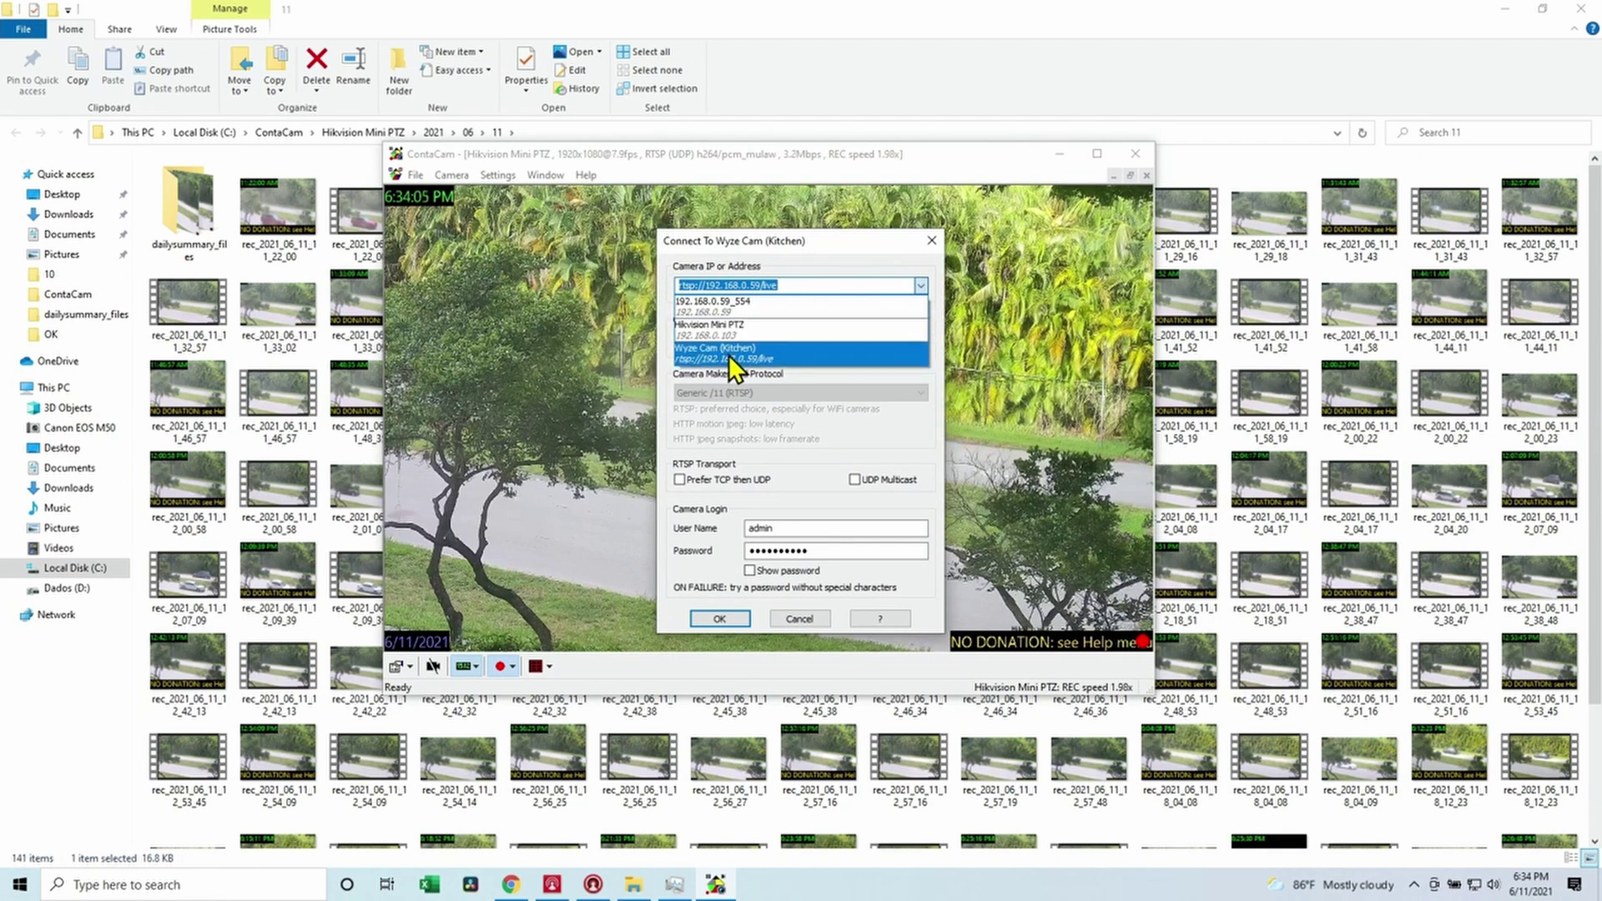
left_click(721, 332)
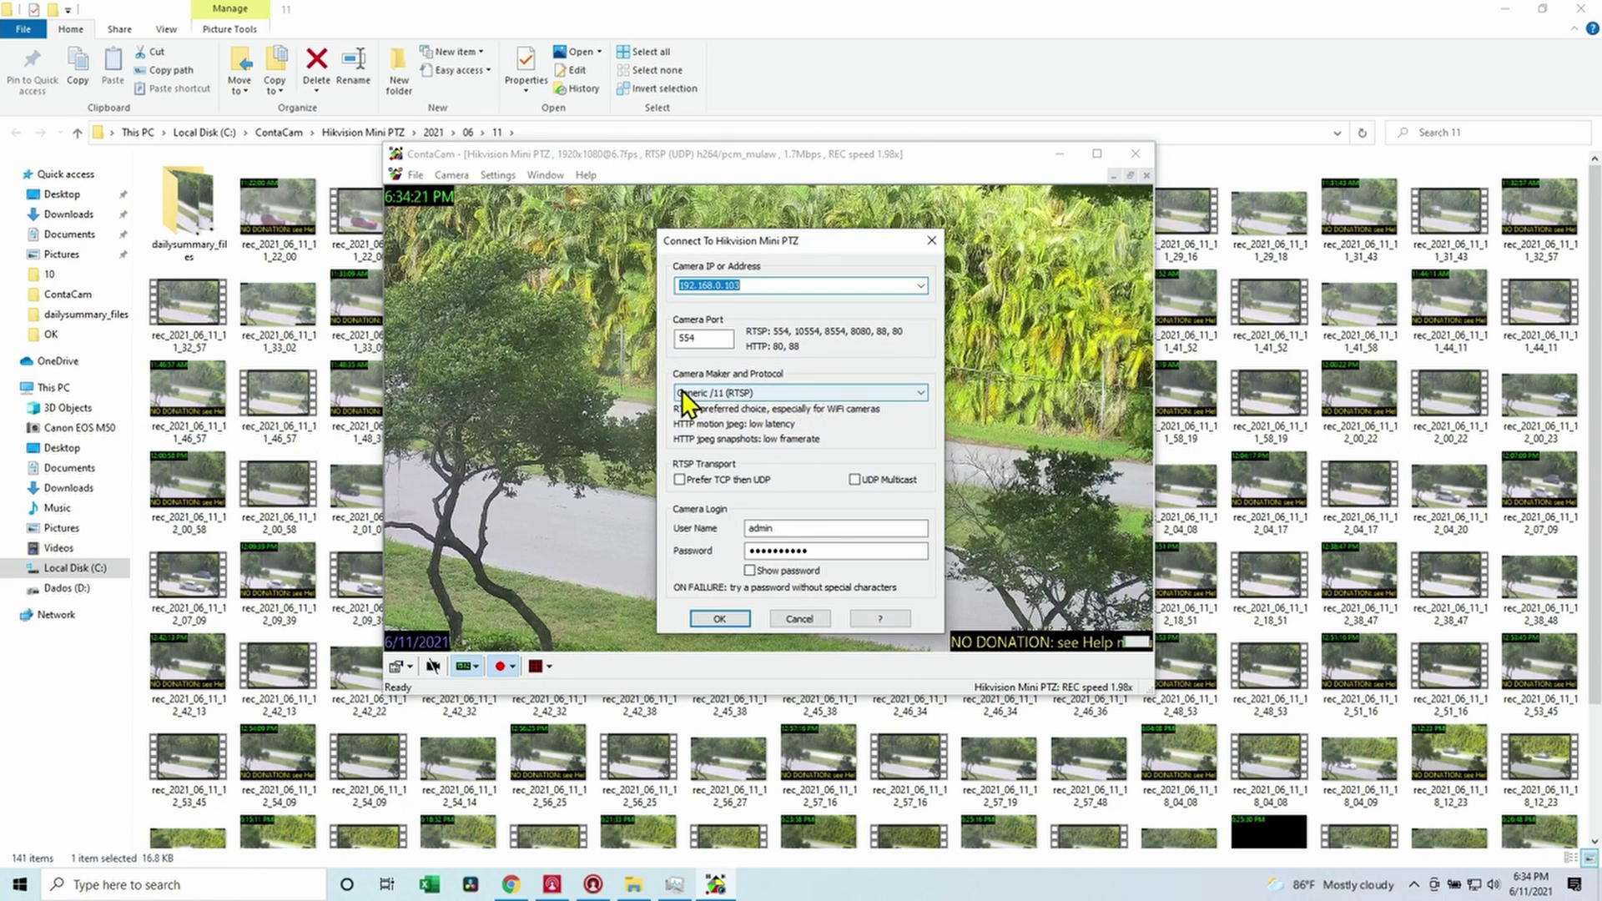
- Browse the camera maker list, leave Generic /11 (RTSP) selected, and cancel without saving
left_click(809, 397)
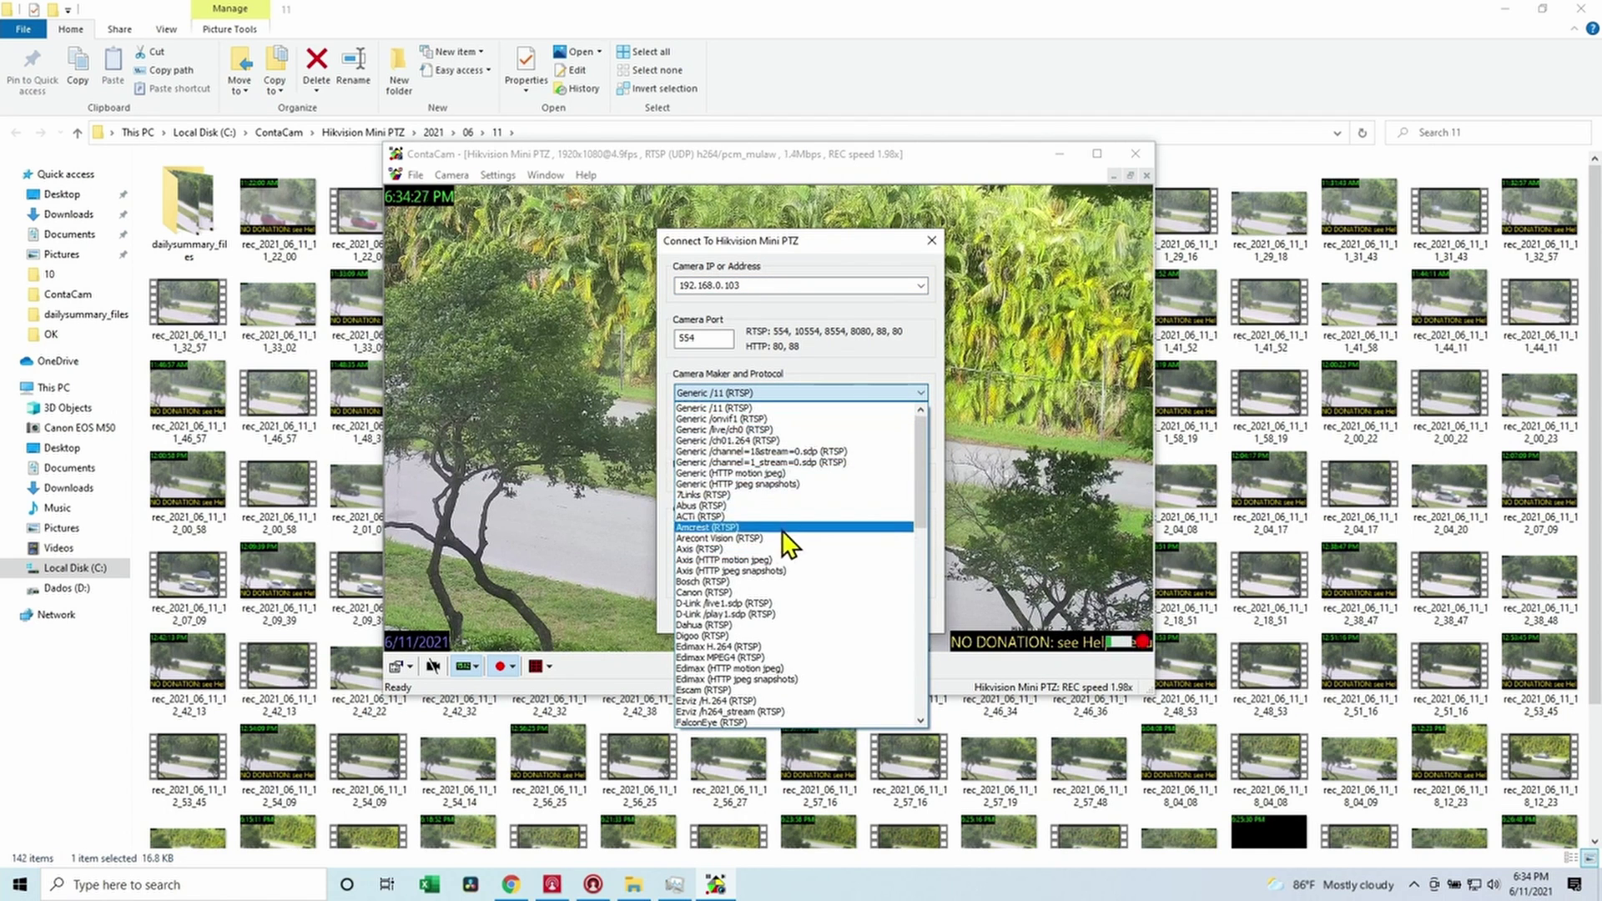
scroll(794, 558, "down", 2)
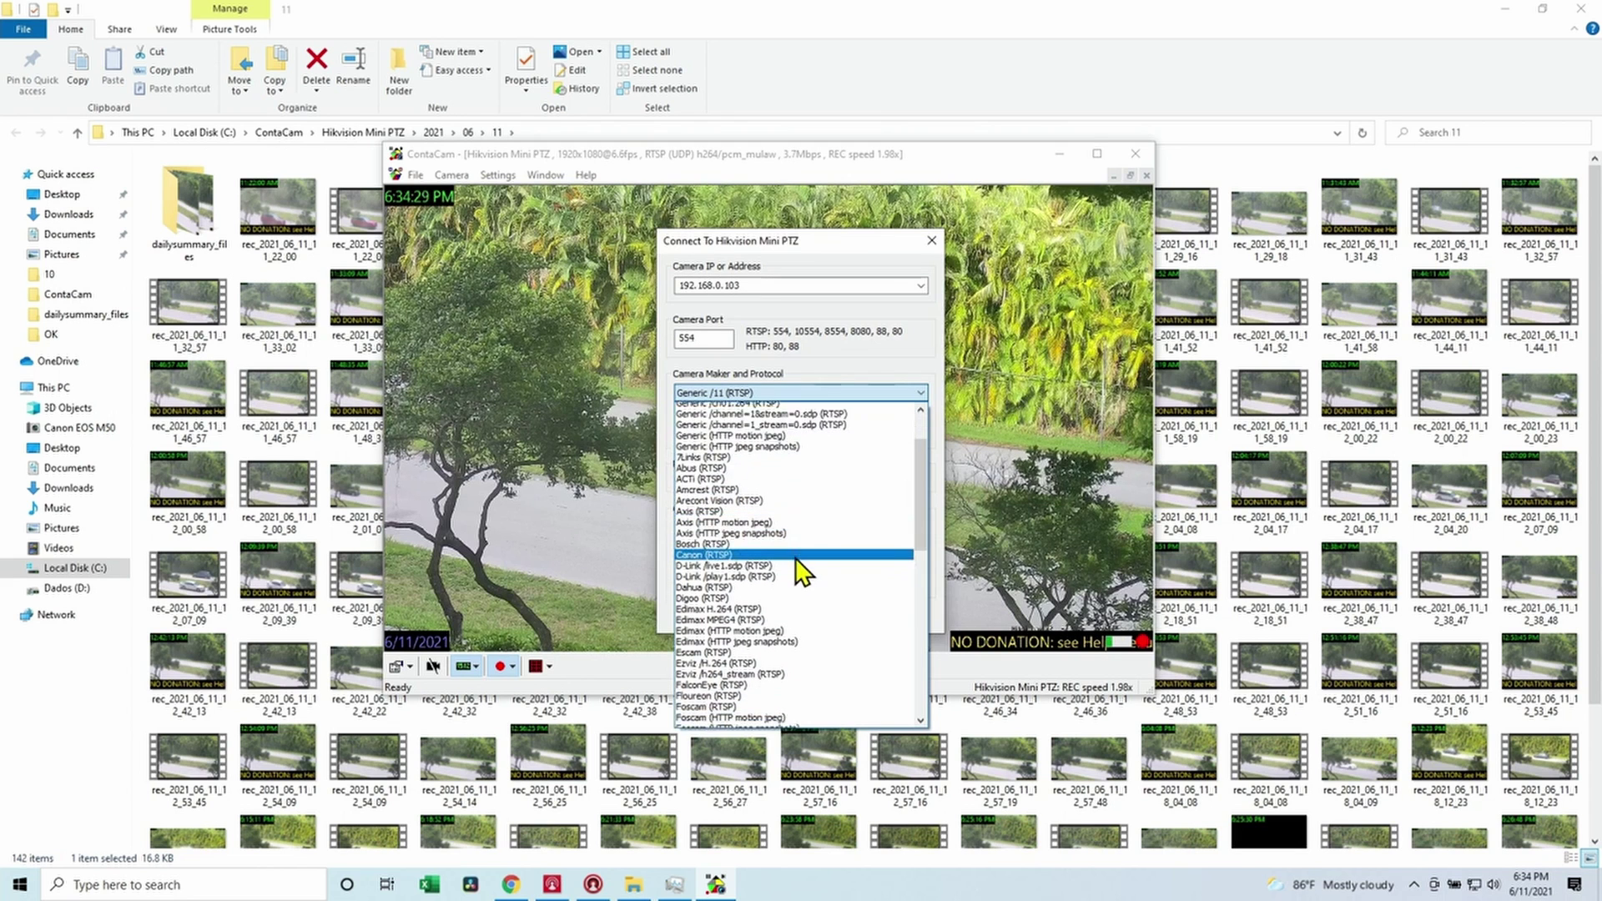
scroll(795, 559, "down", 6)
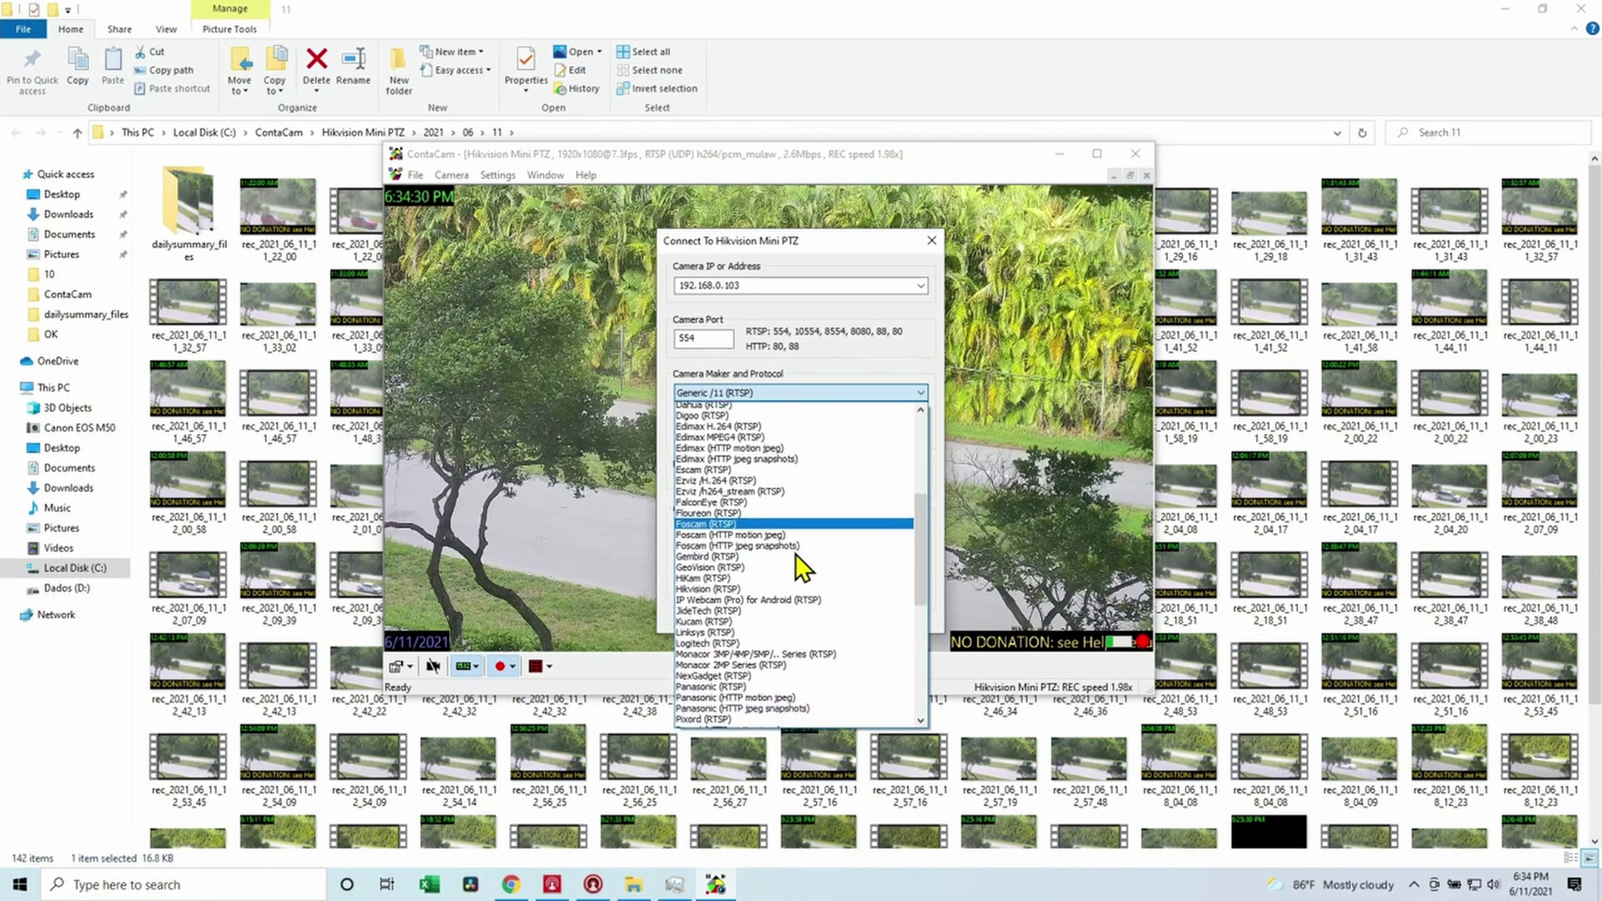
scroll(794, 555, "down", 3)
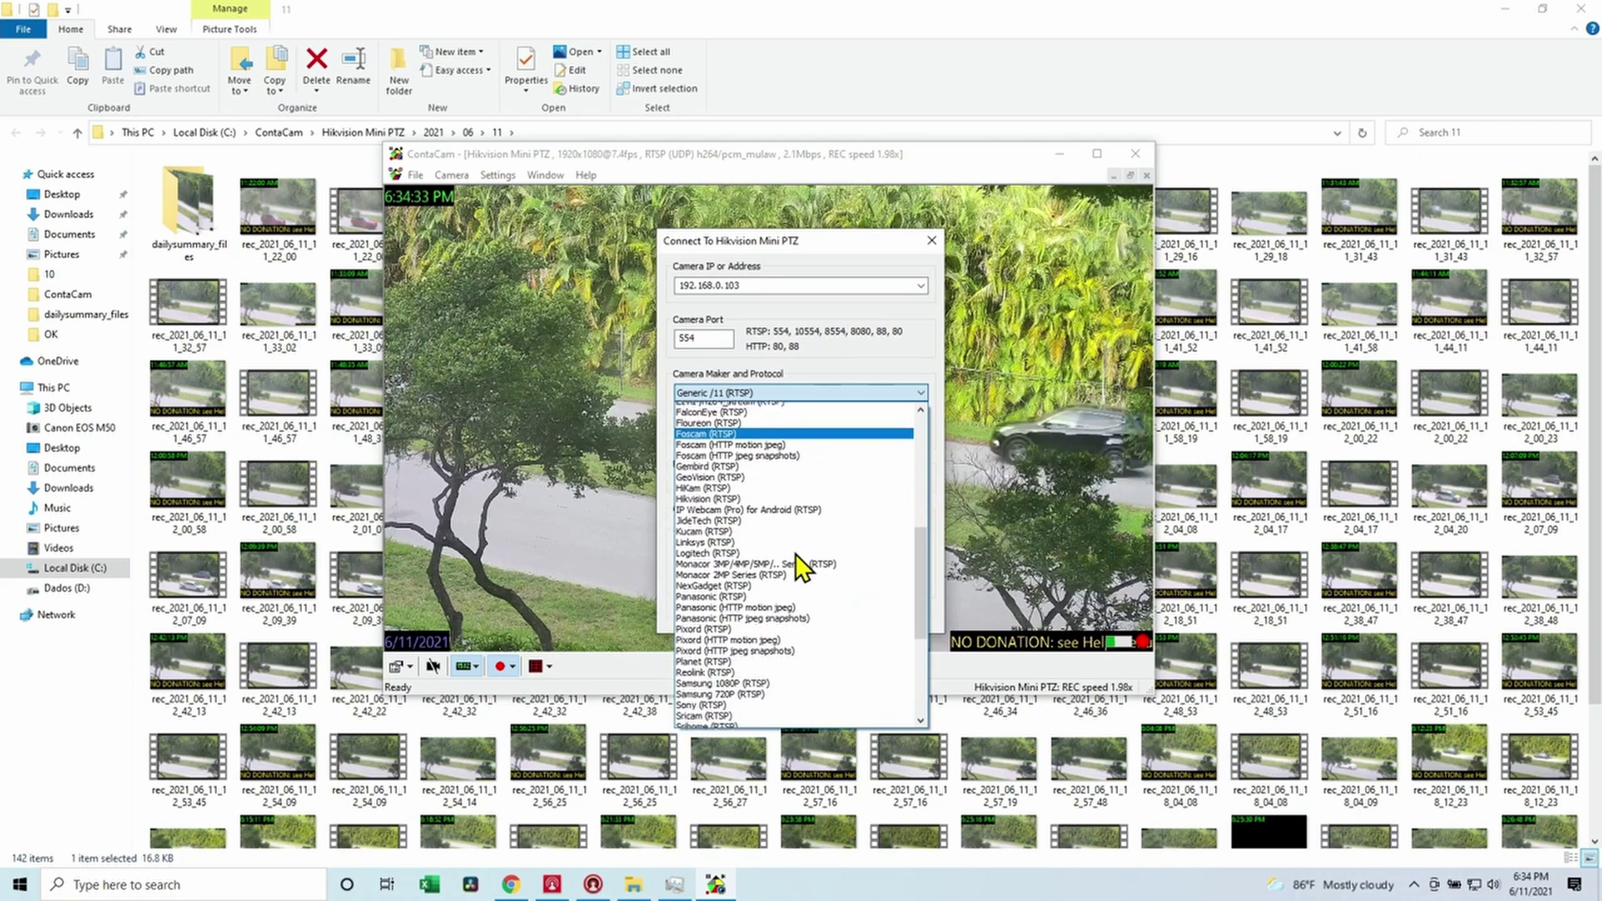
scroll(795, 553, "down", 3)
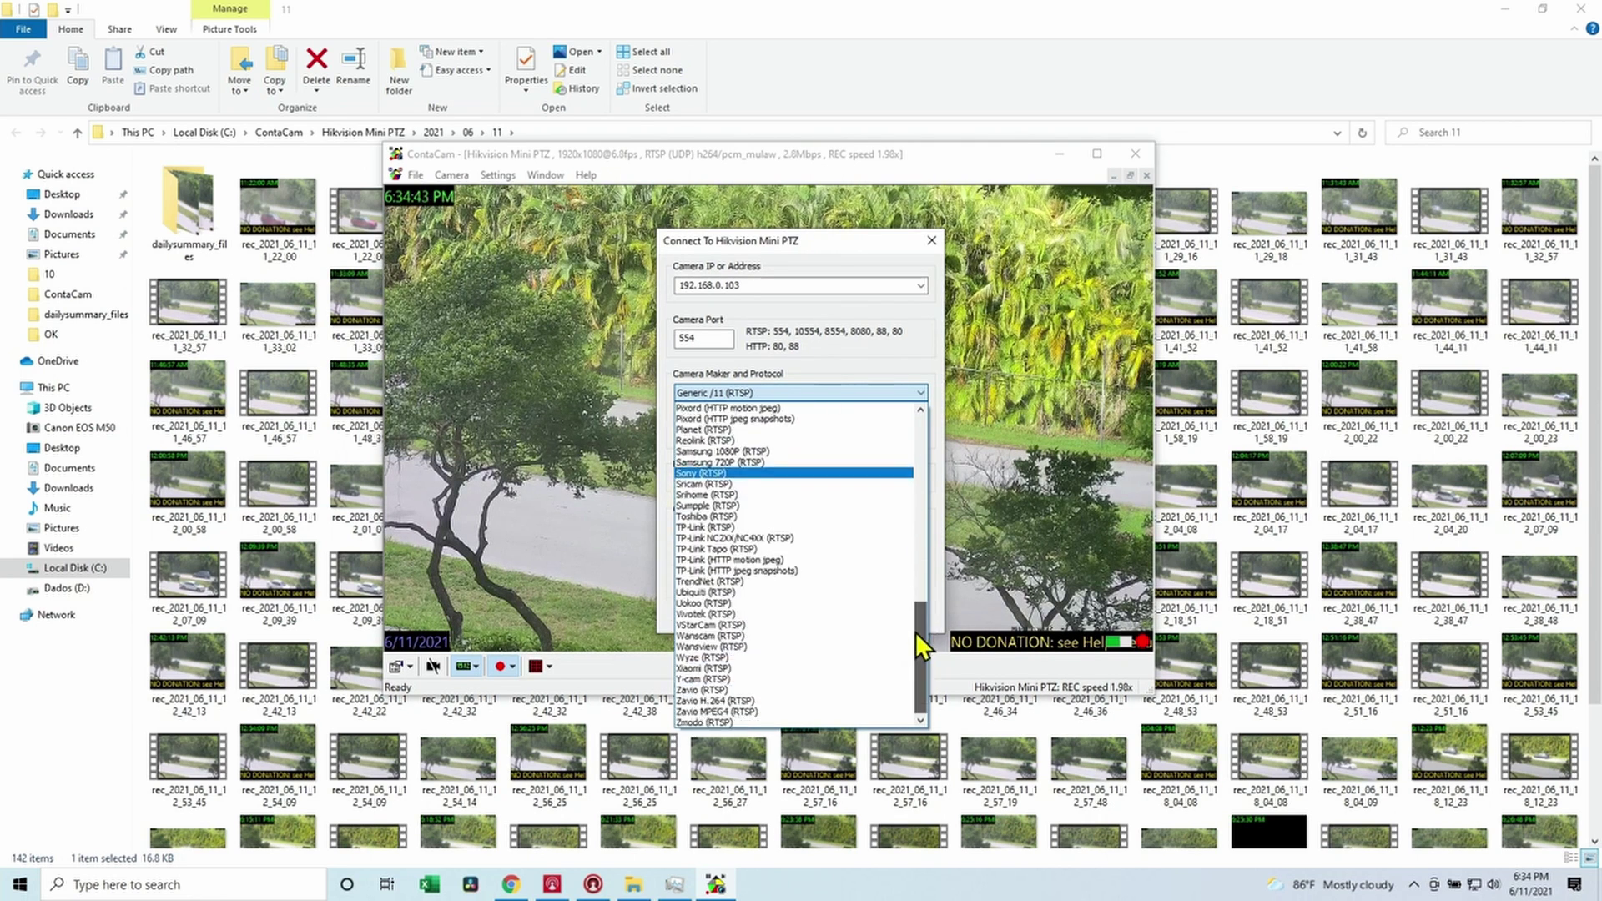
left_click_drag(914, 691, 909, 408)
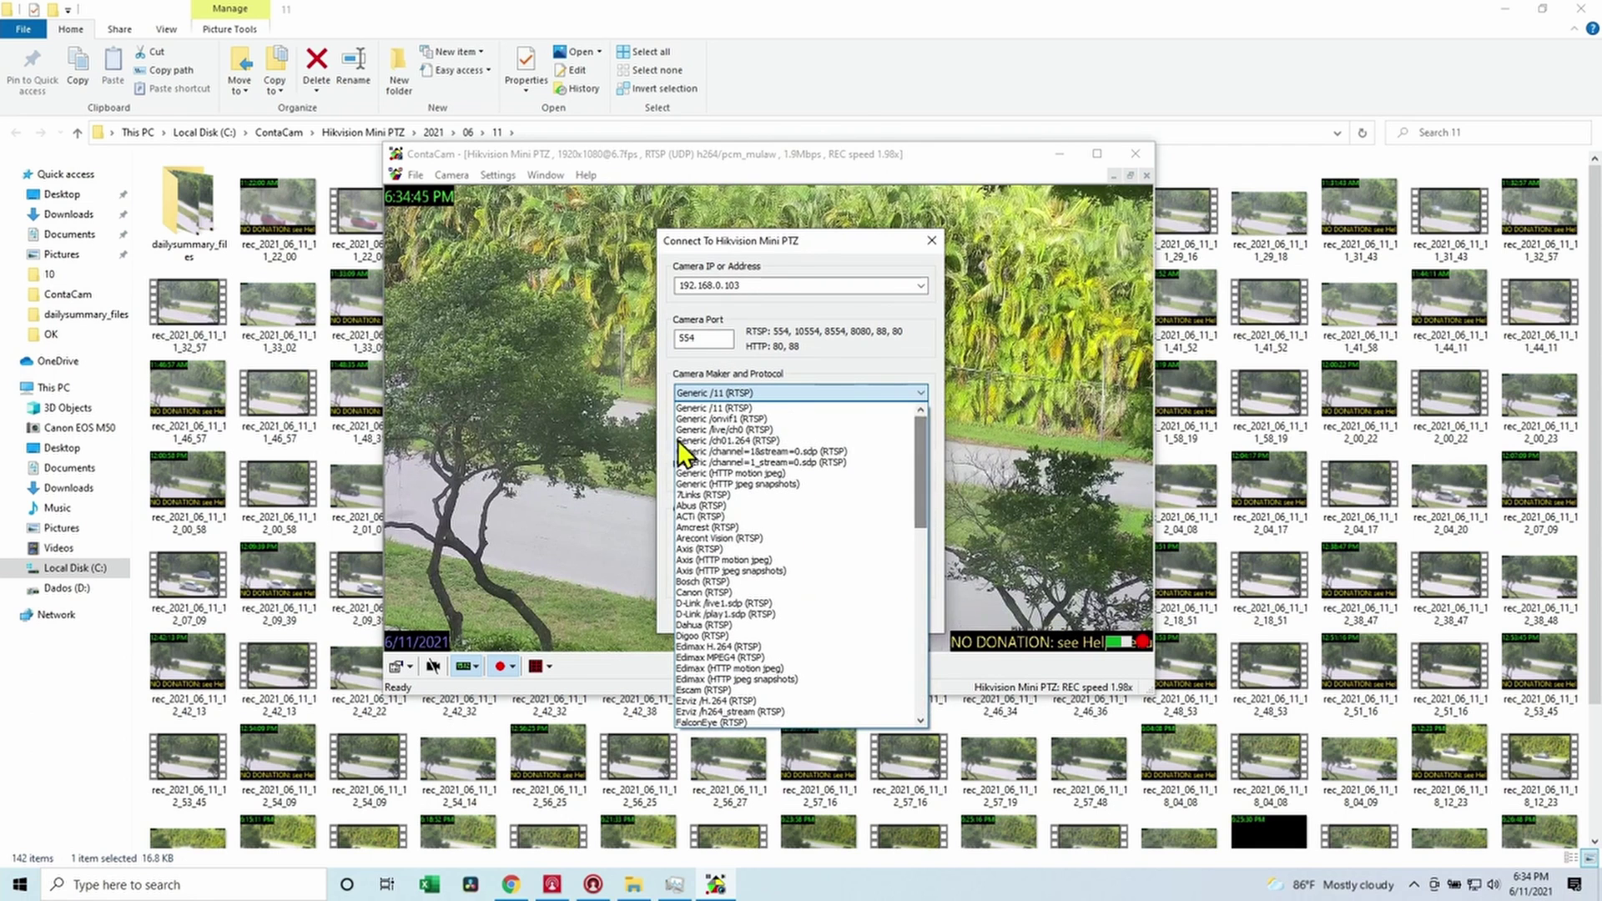
left_click(793, 307)
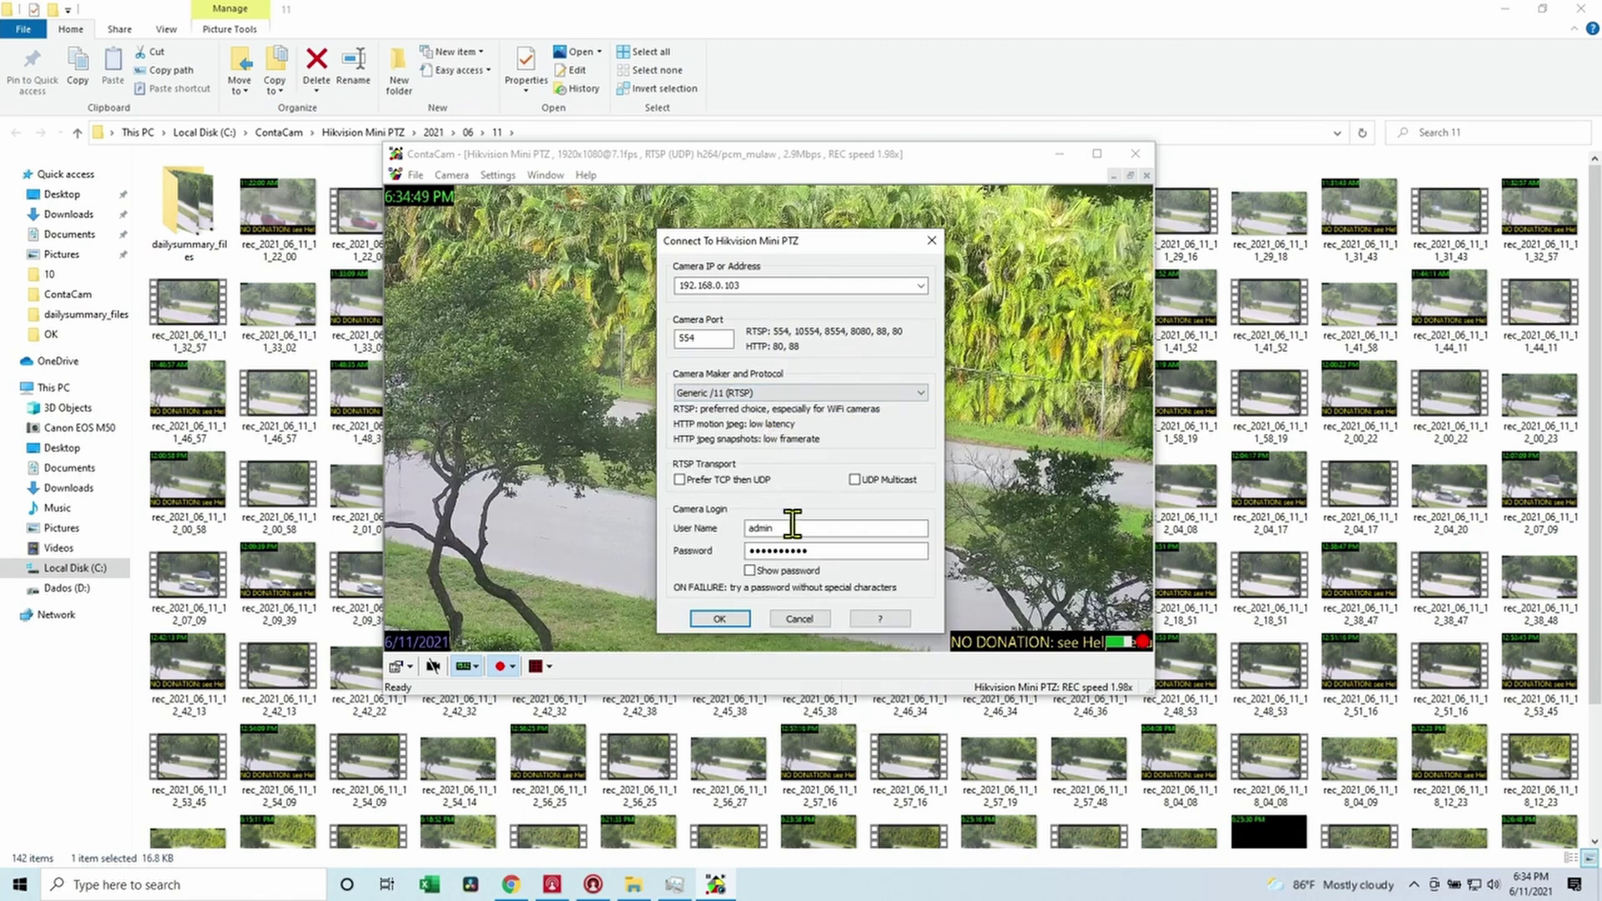
left_click(799, 618)
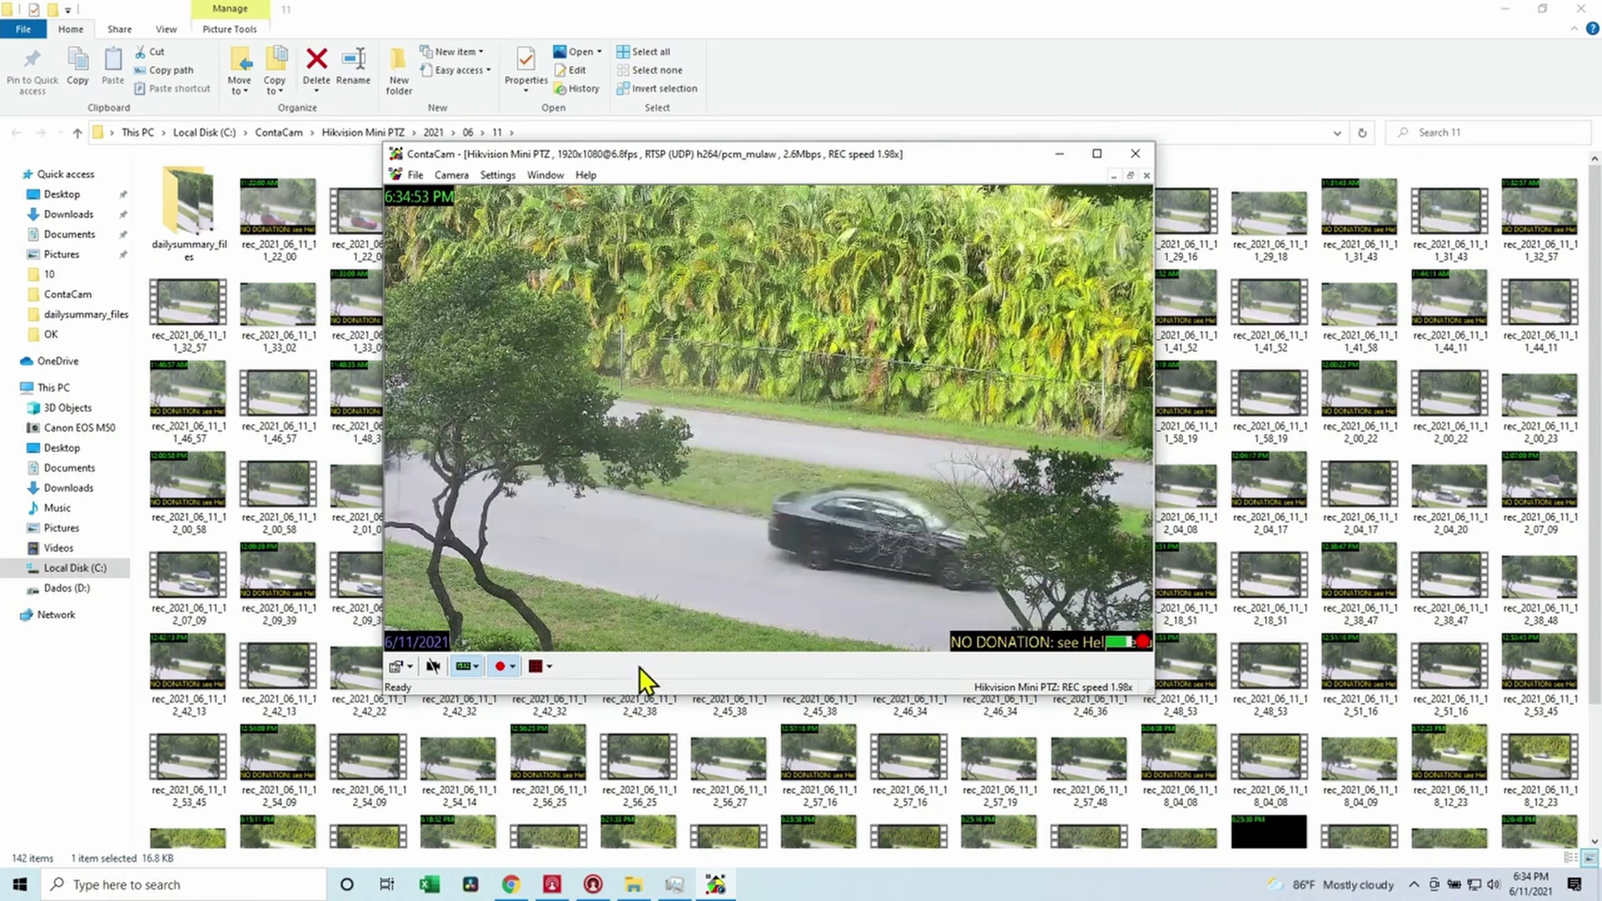
- Bring up the learncctv.com Contacam Review in Chrome, skim downward, then return to its top
left_click(512, 885)
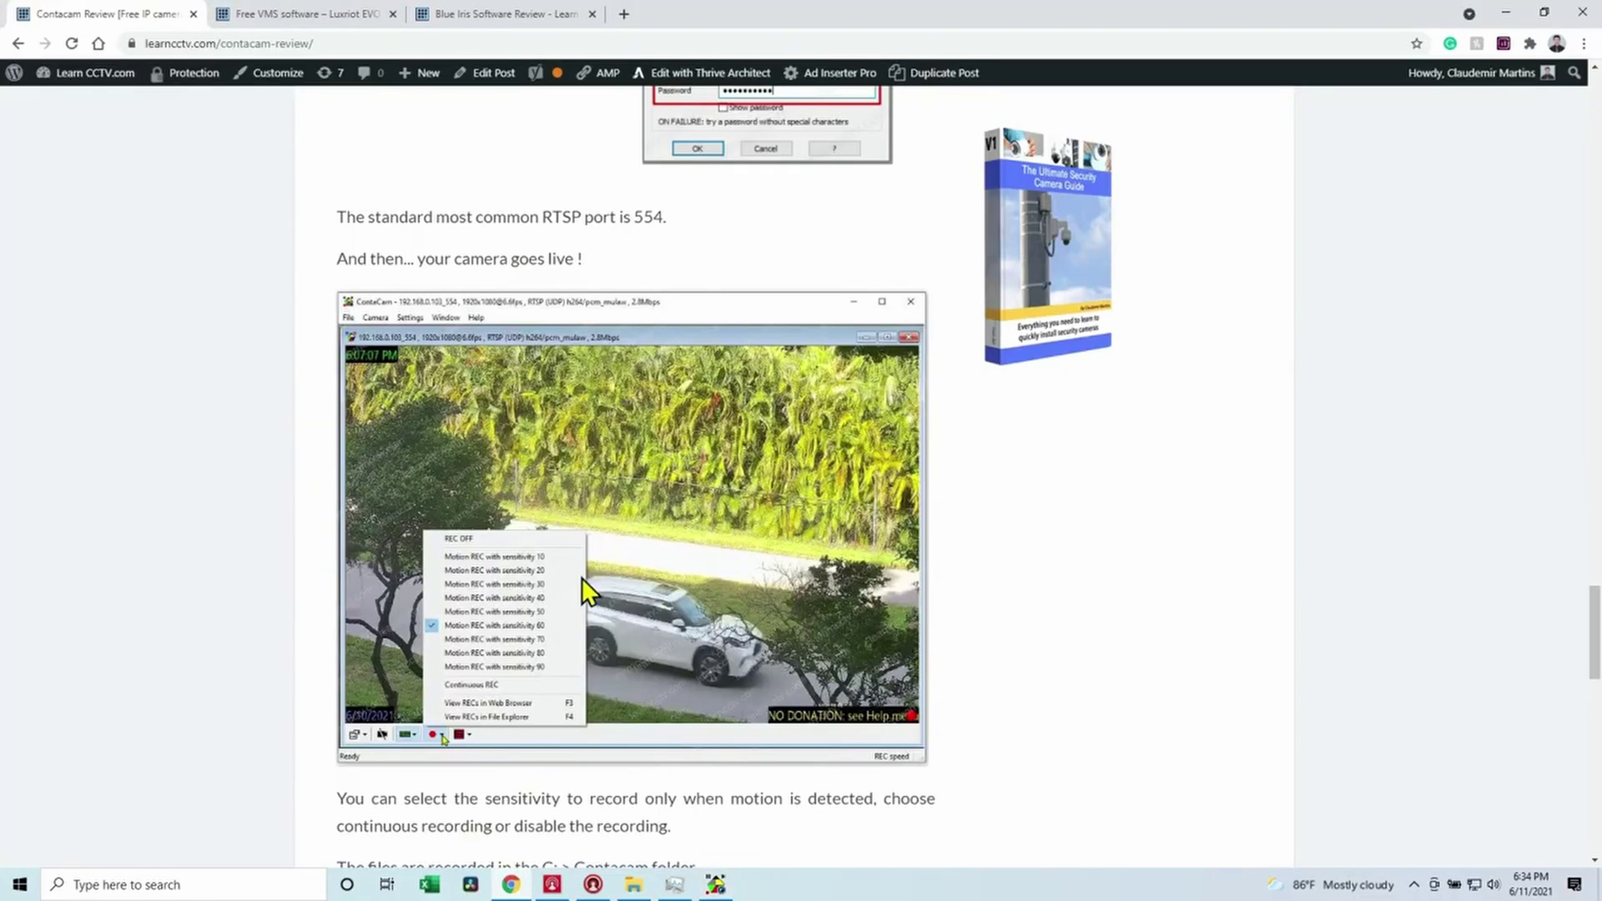
scroll(648, 491, "down", 6)
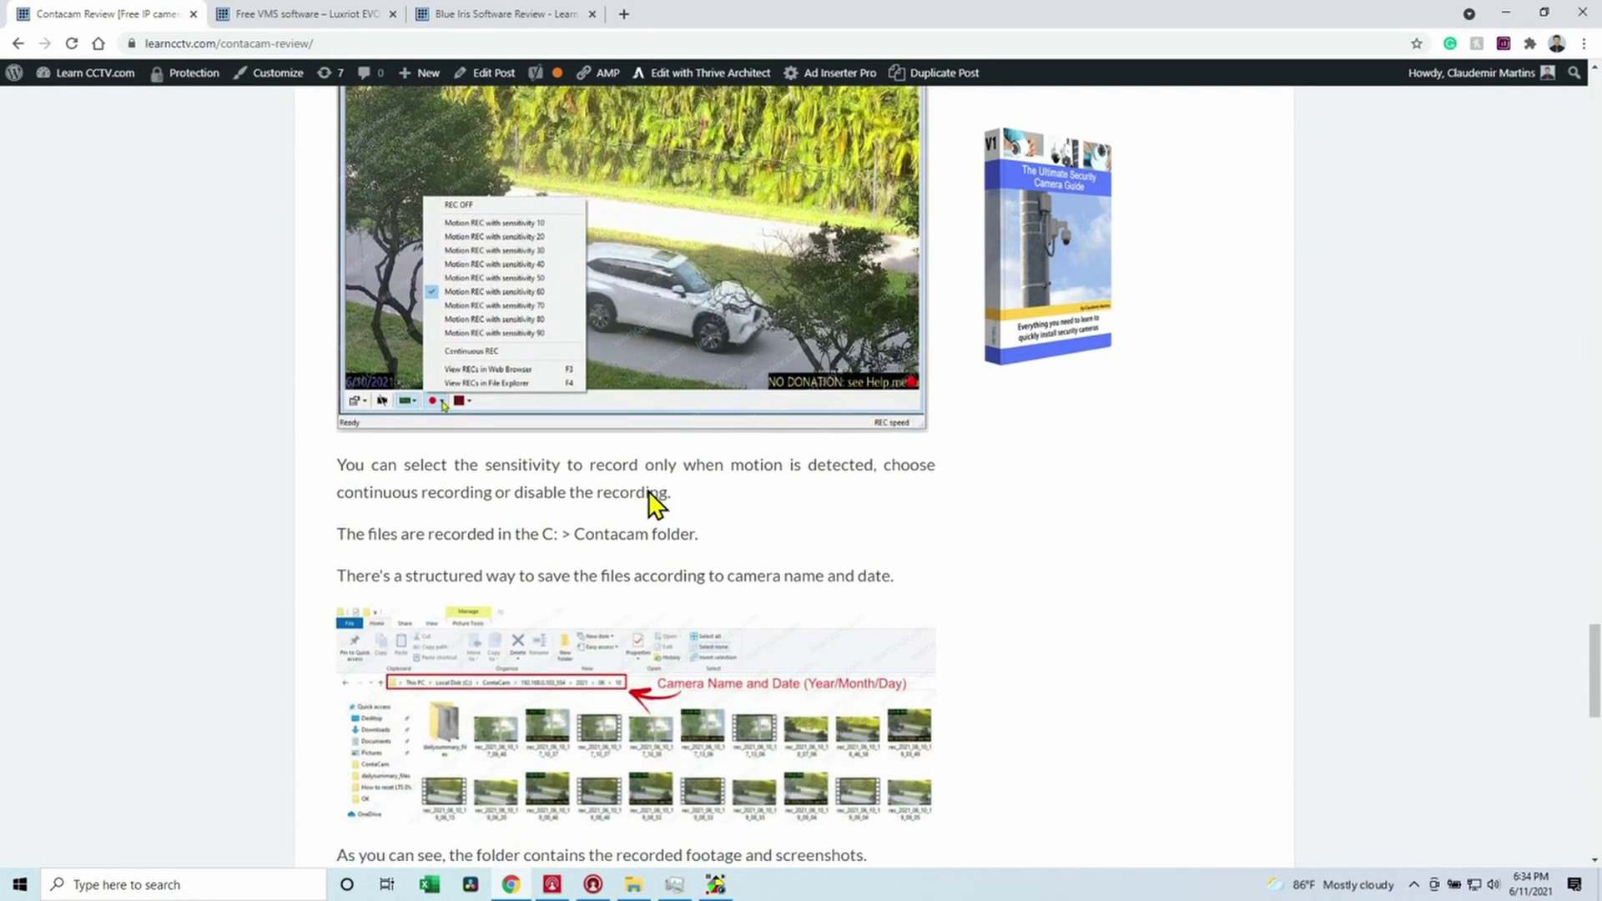
scroll(648, 490, "down", 4)
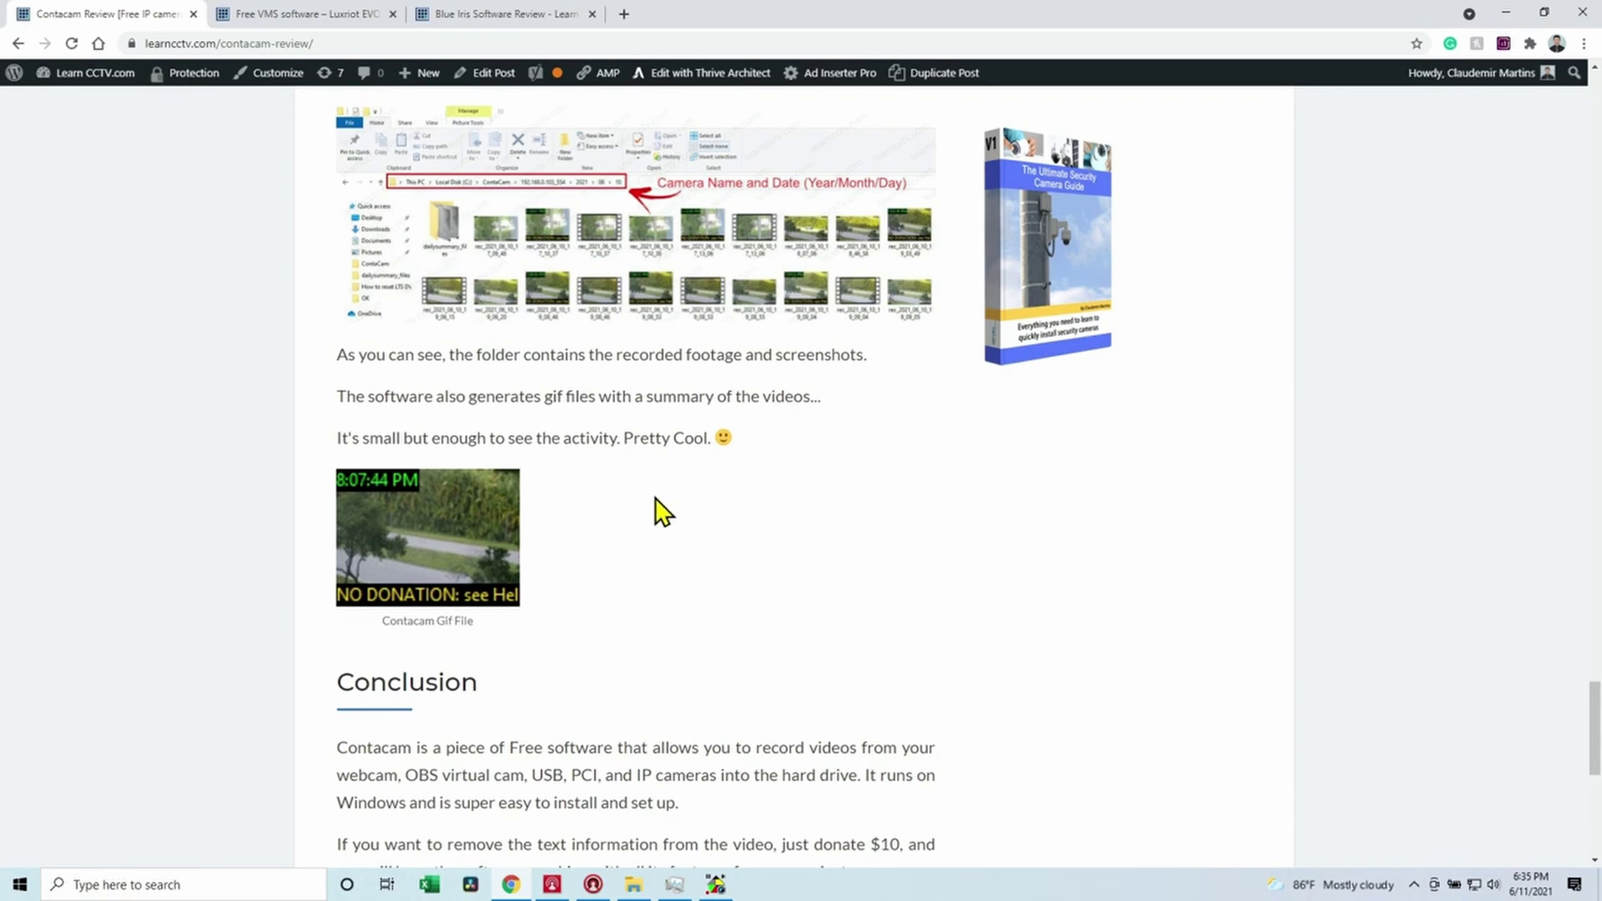
left_click_drag(1595, 722, 1595, 117)
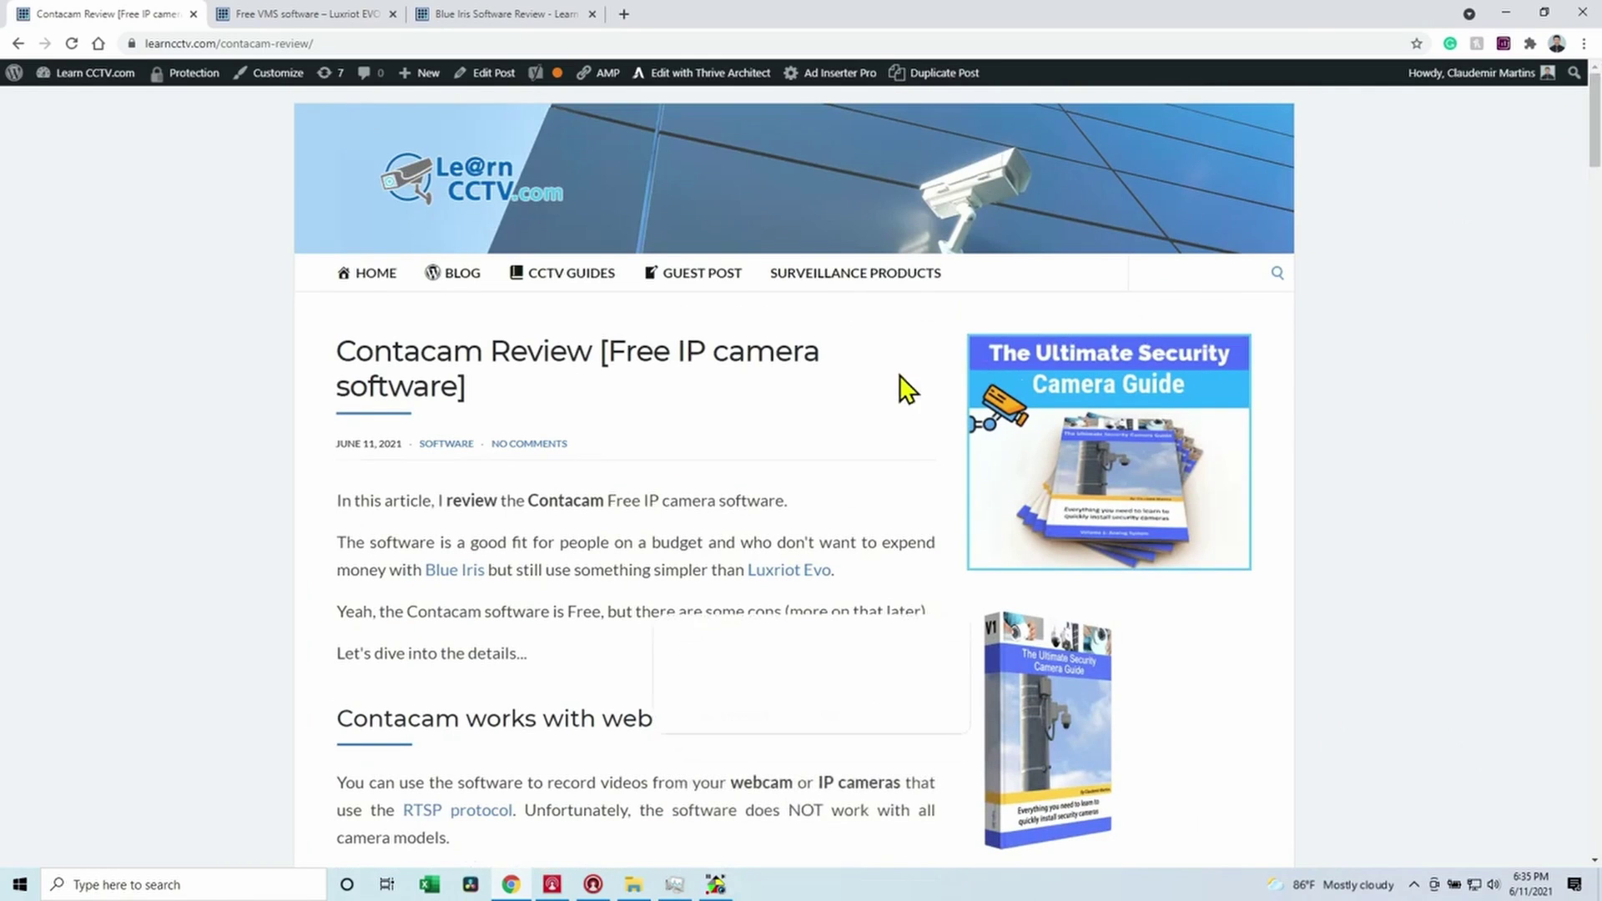